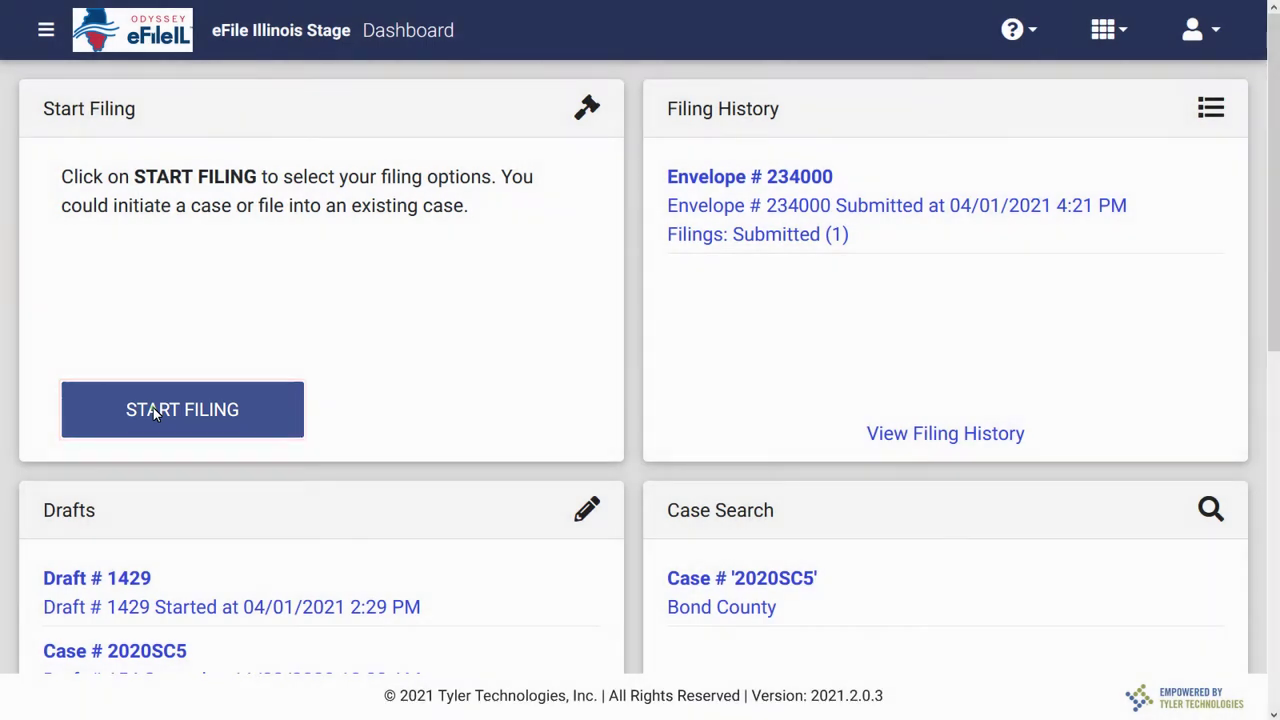
Start a new court filing from the Dashboard.
left_click(155, 413)
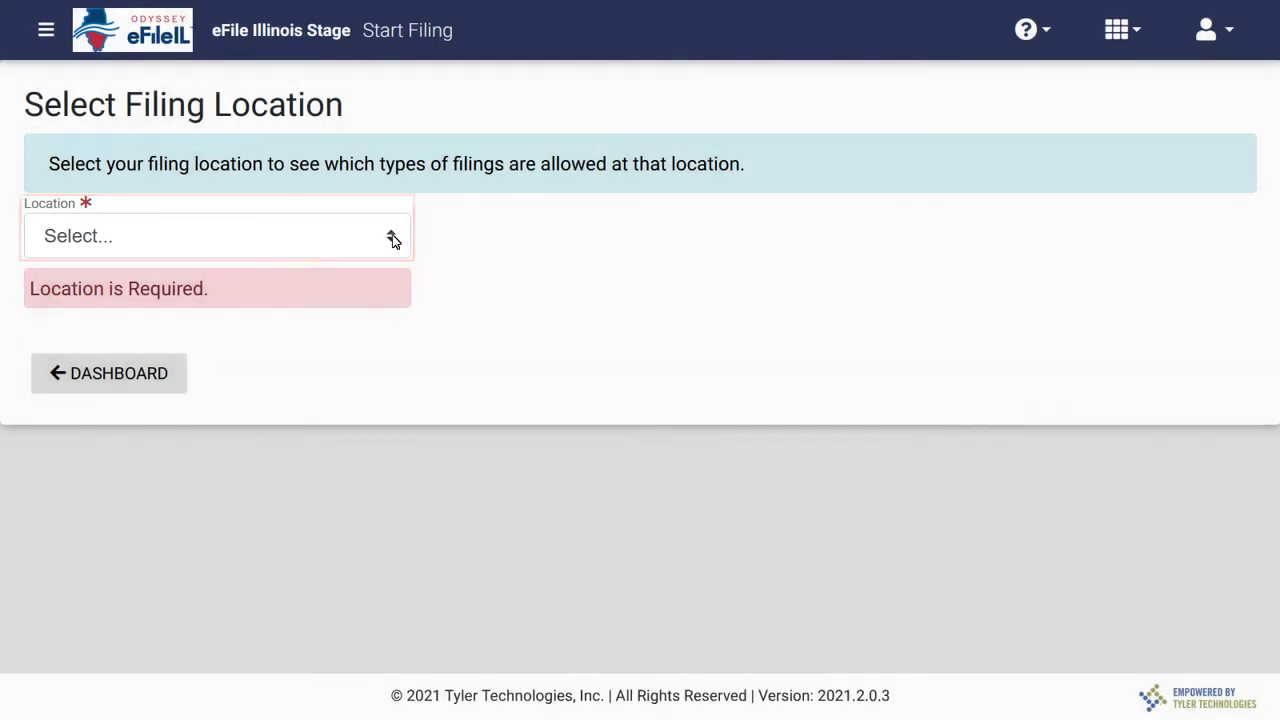
Set the location to Cook County - Law - District 1 - Chicago and choose to file into an existing case.
left_click(392, 238)
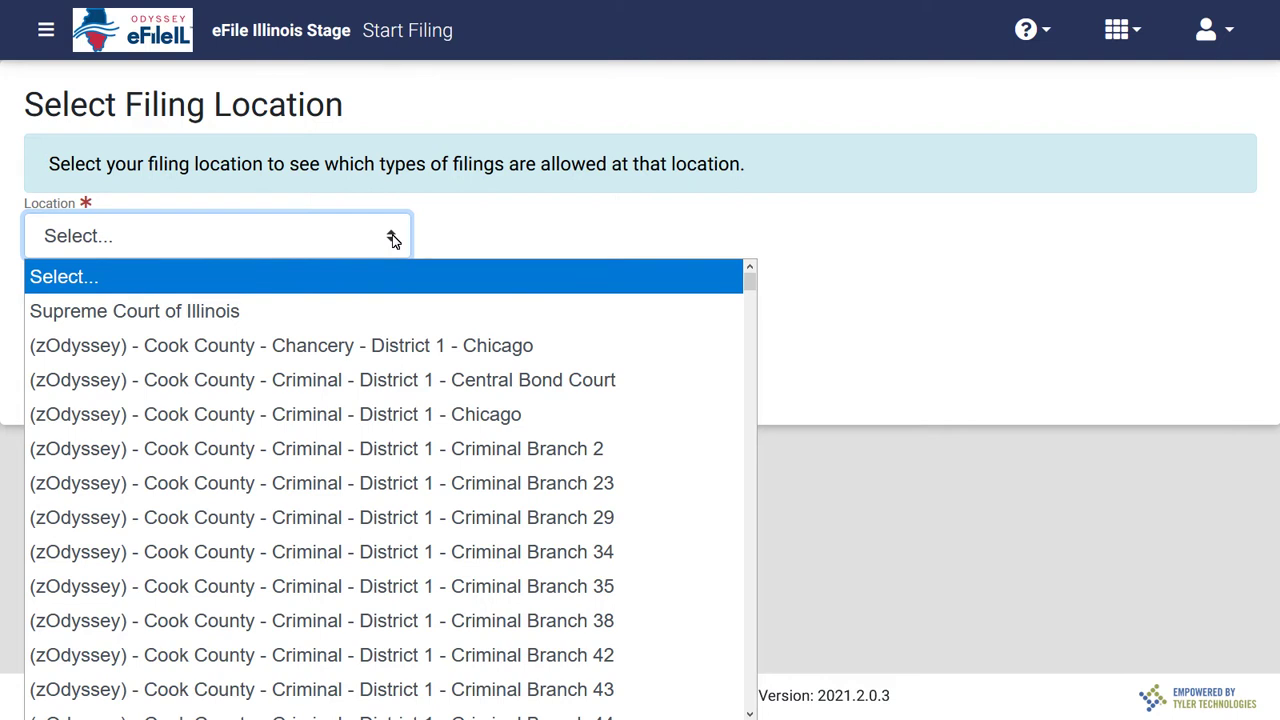
type("cook")
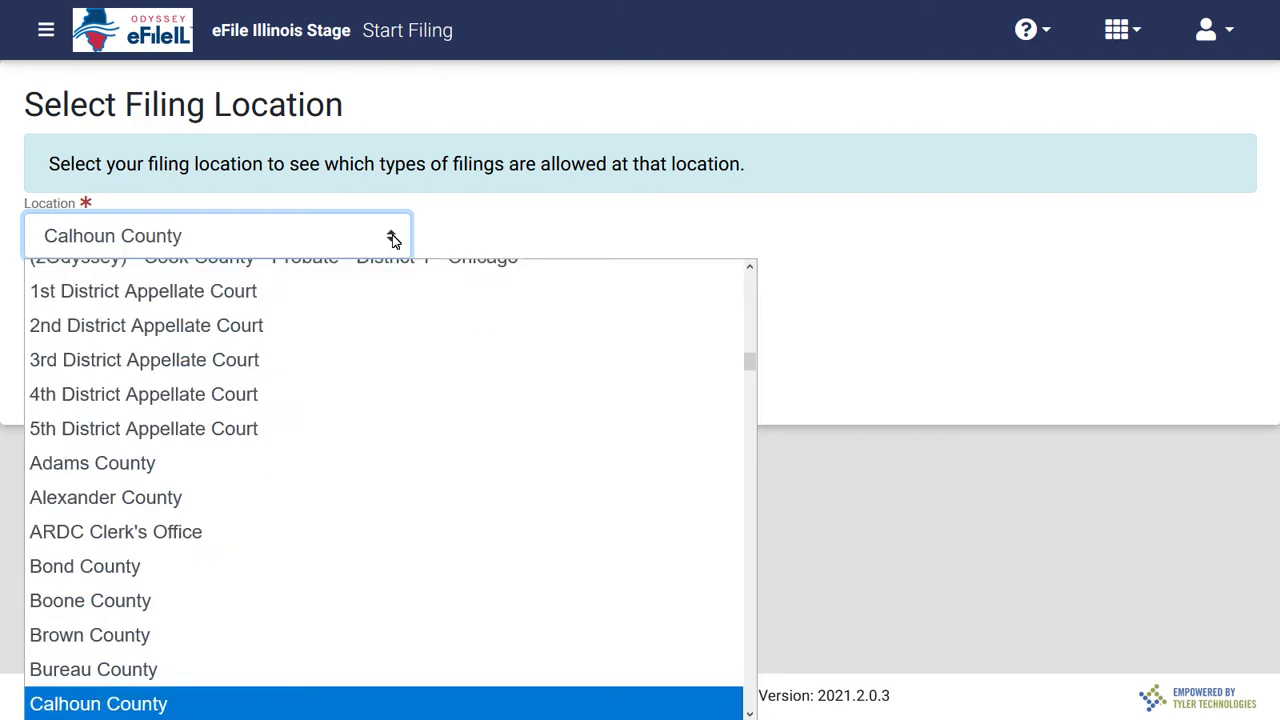
key("Down")
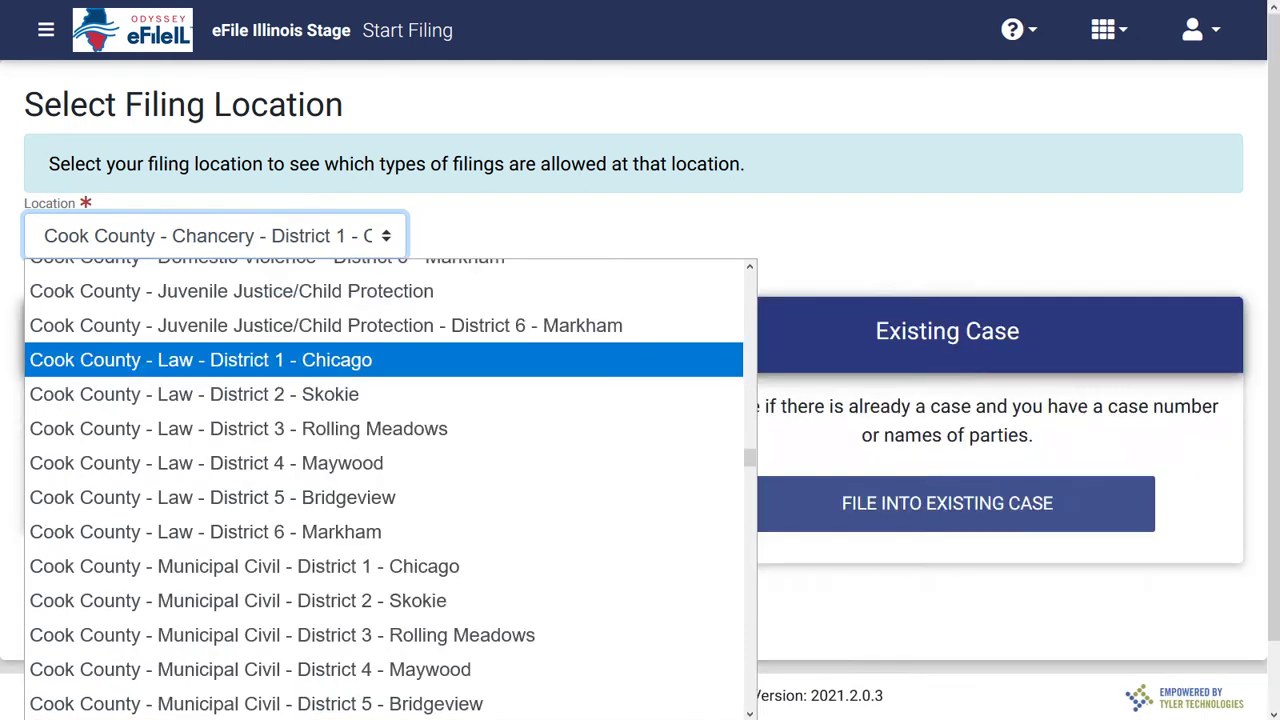
key("Return")
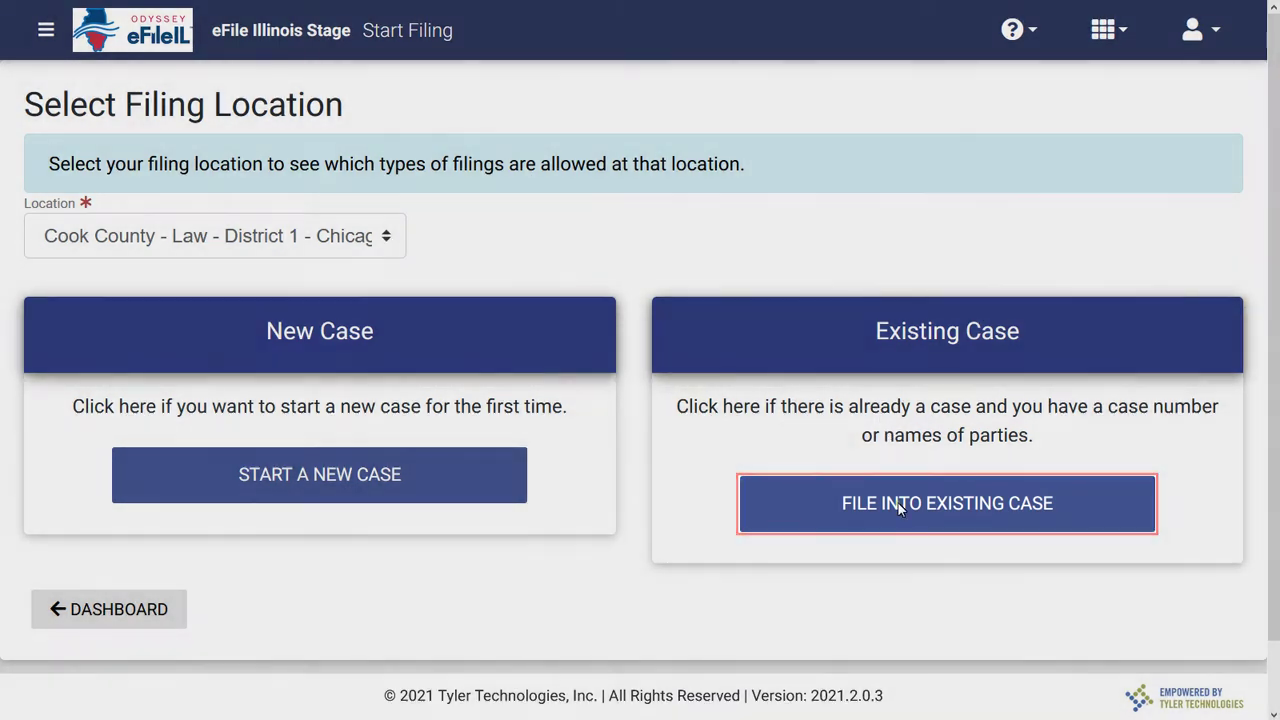
left_click(898, 503)
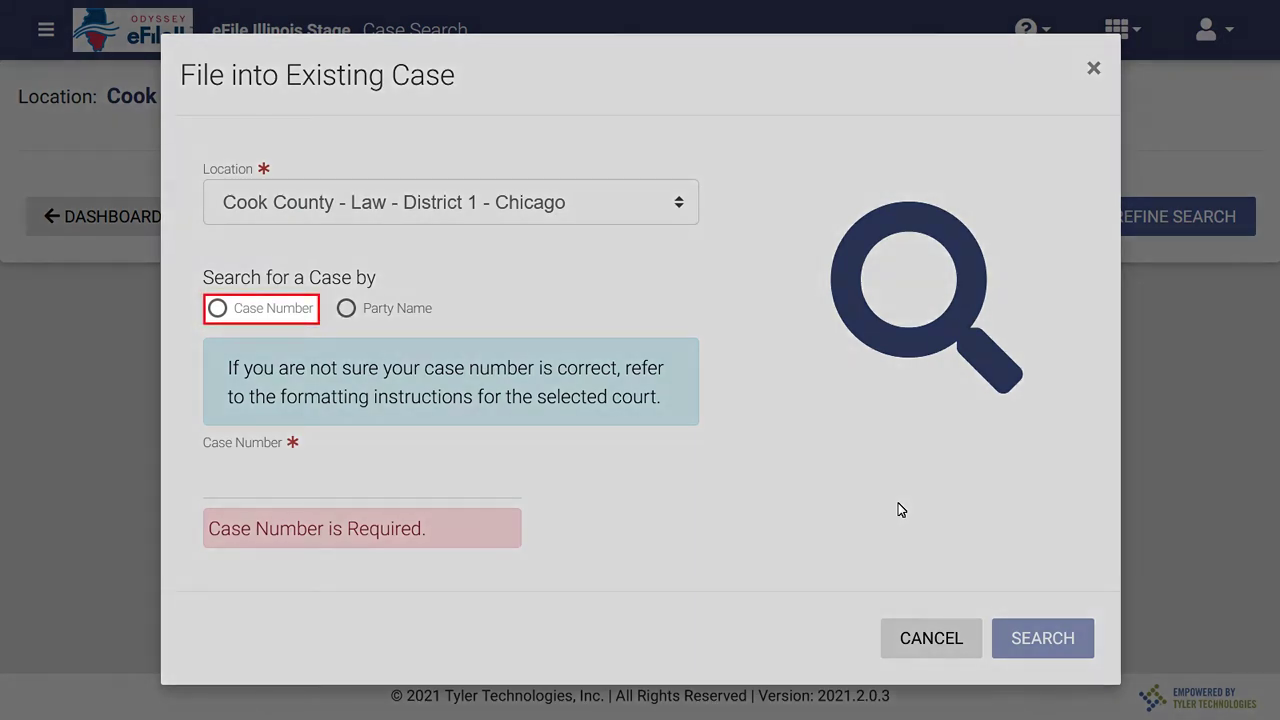
left_click(218, 310)
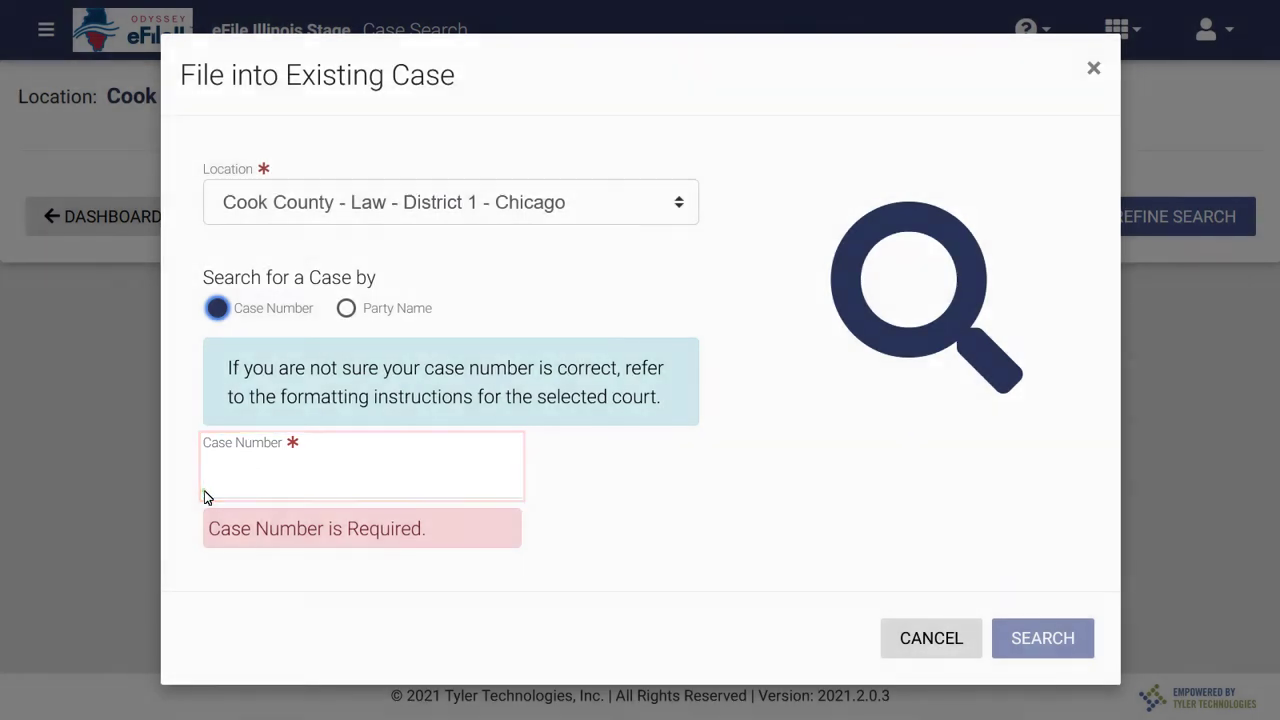
left_click(207, 497)
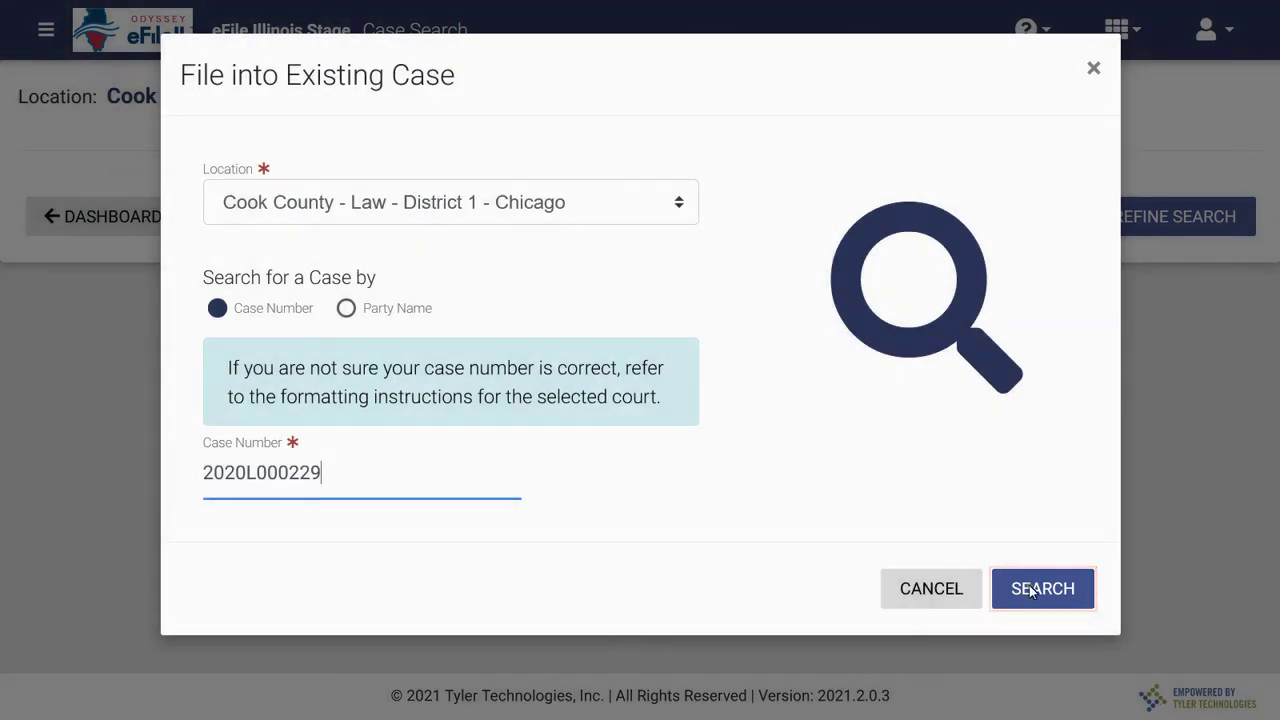
left_click(1032, 590)
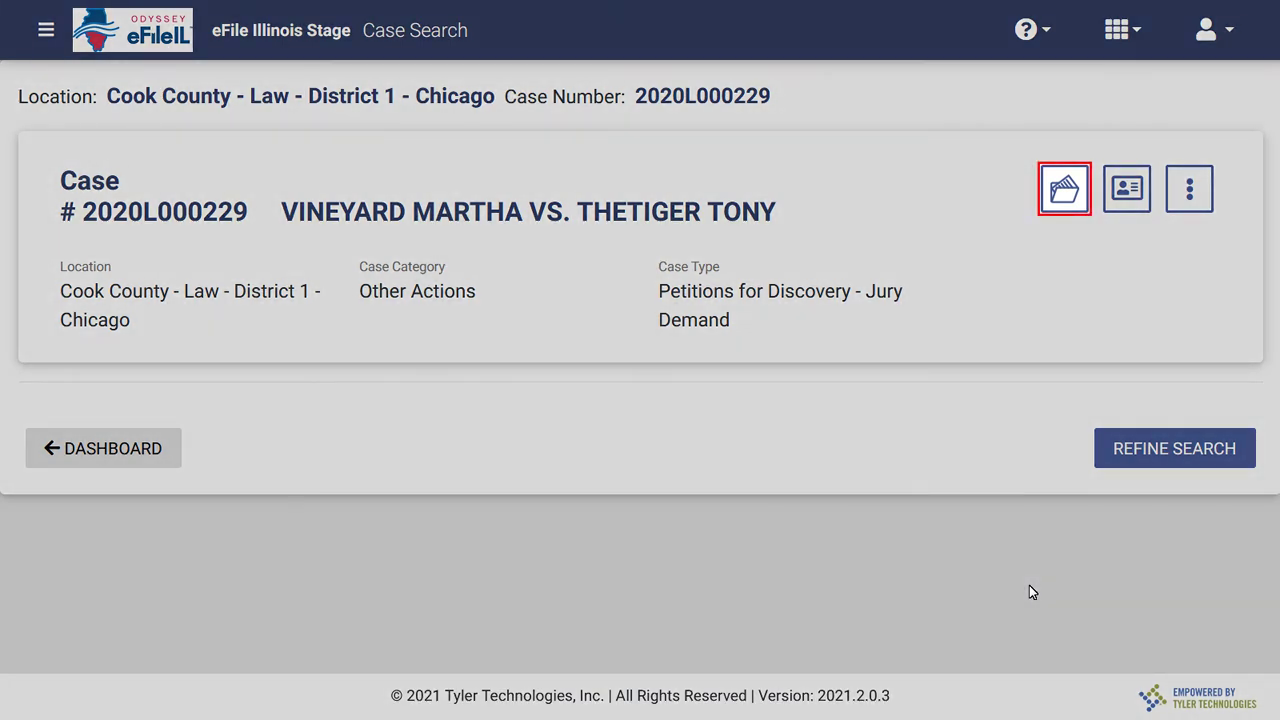
left_click(1063, 191)
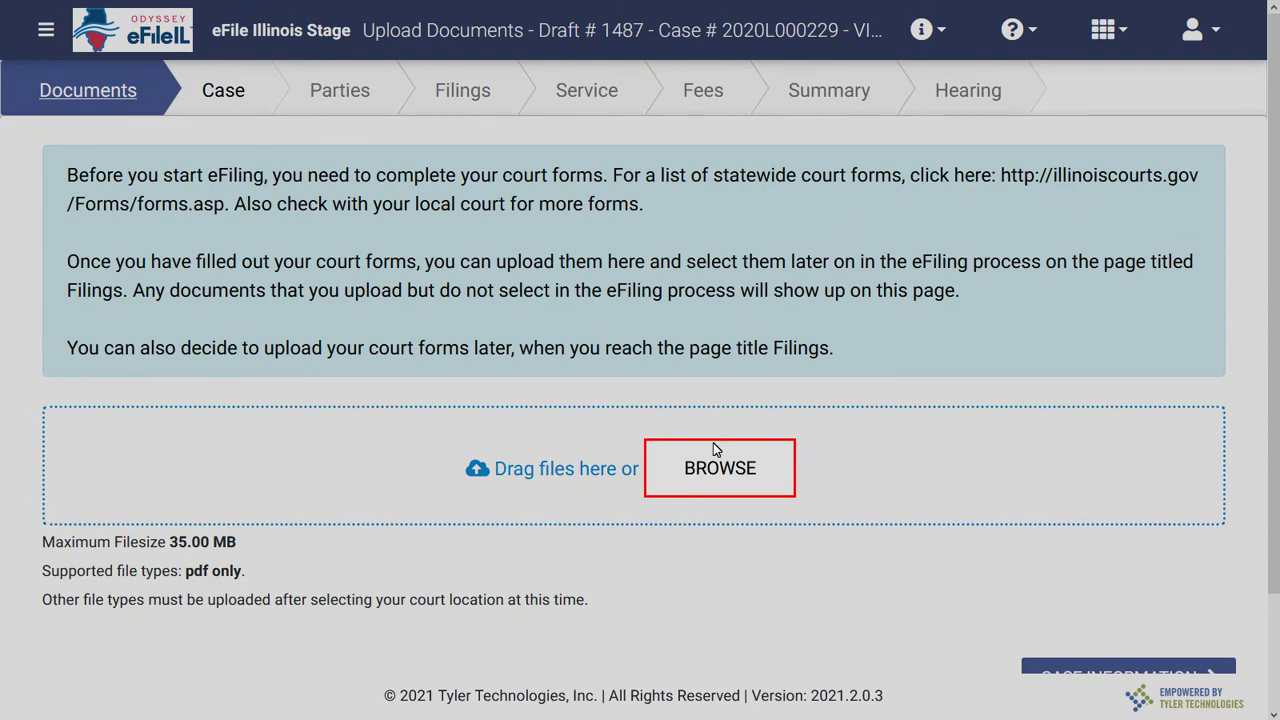
Upload Submission Failed-1.pdf from Downloads and continue to the case information step.
left_click(715, 467)
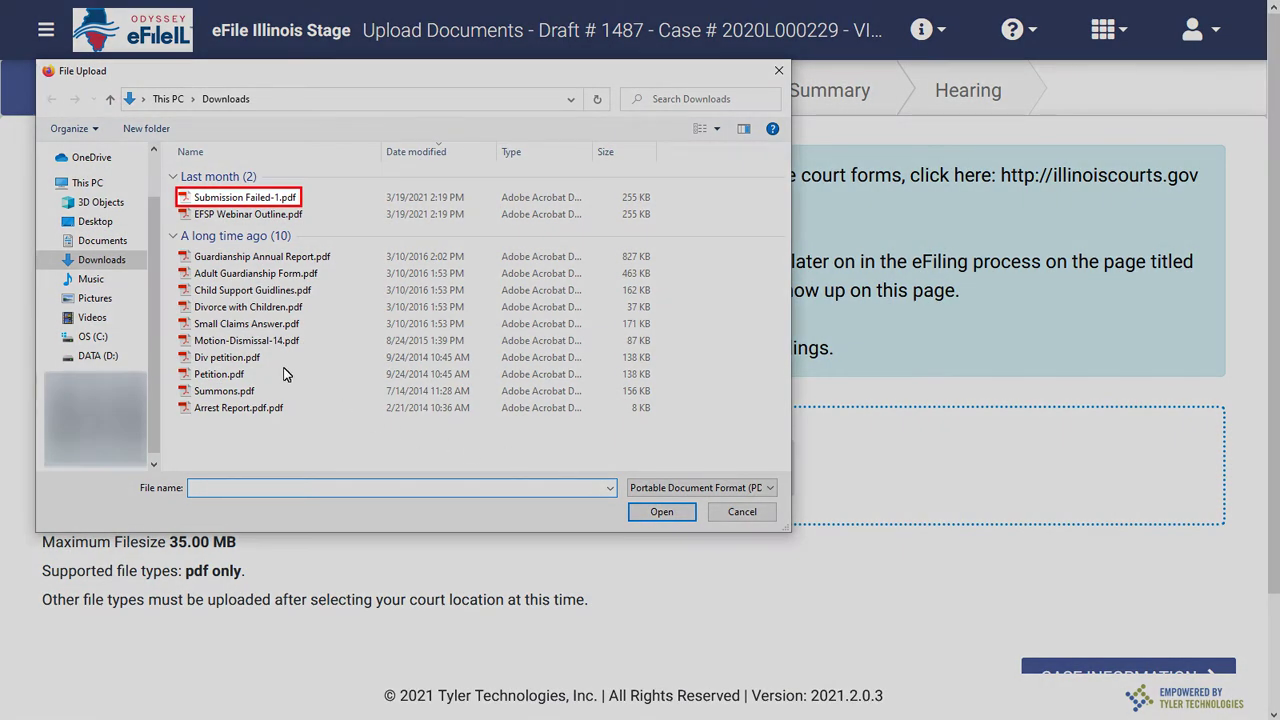
left_click(203, 199)
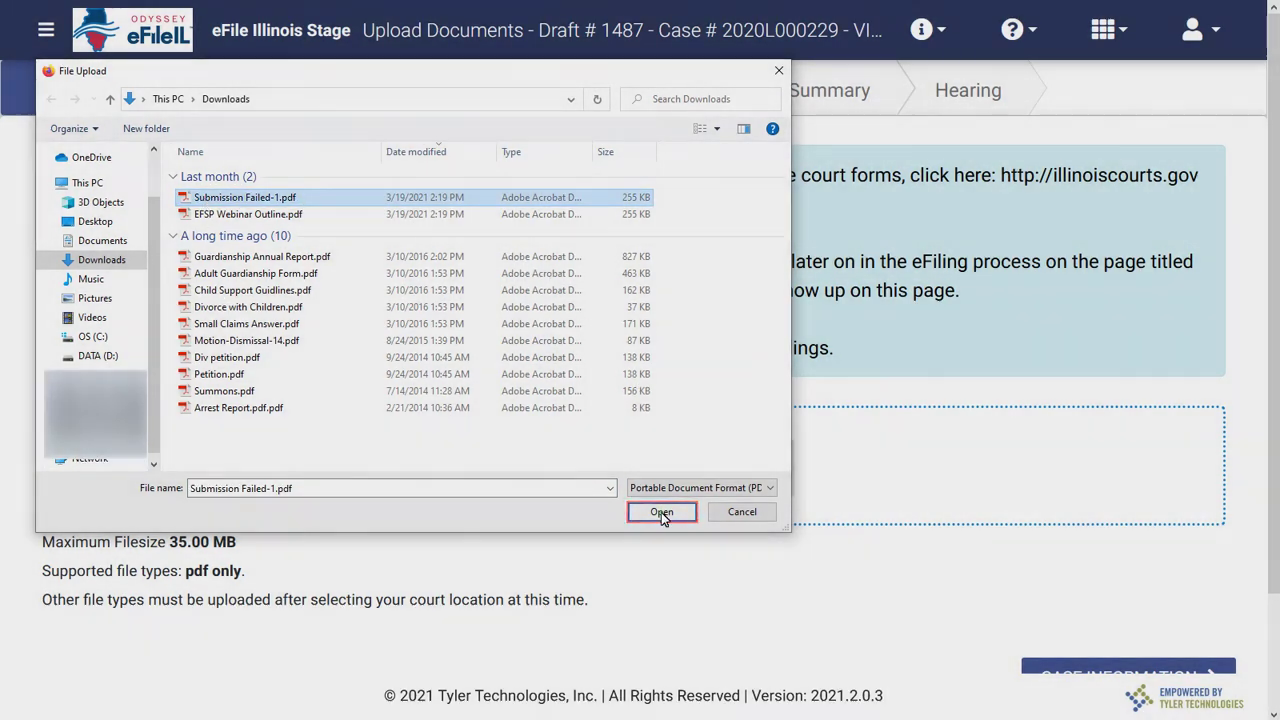
left_click(661, 512)
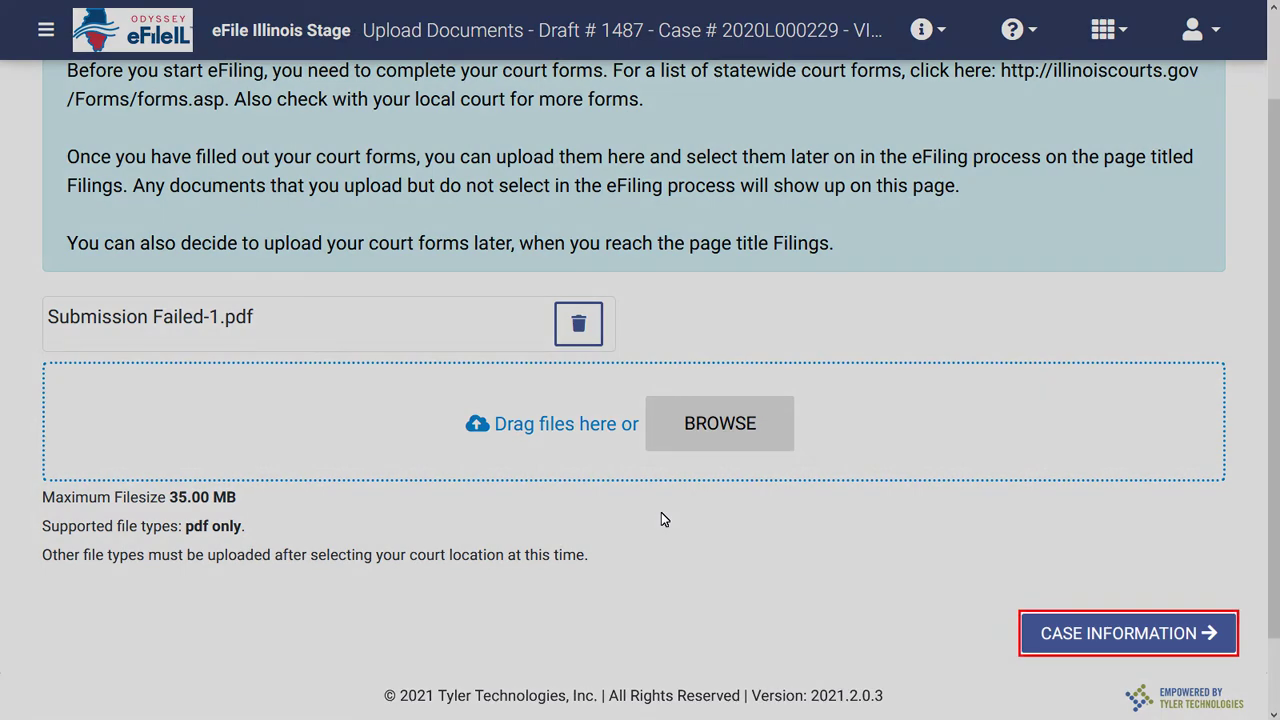
left_click(1057, 630)
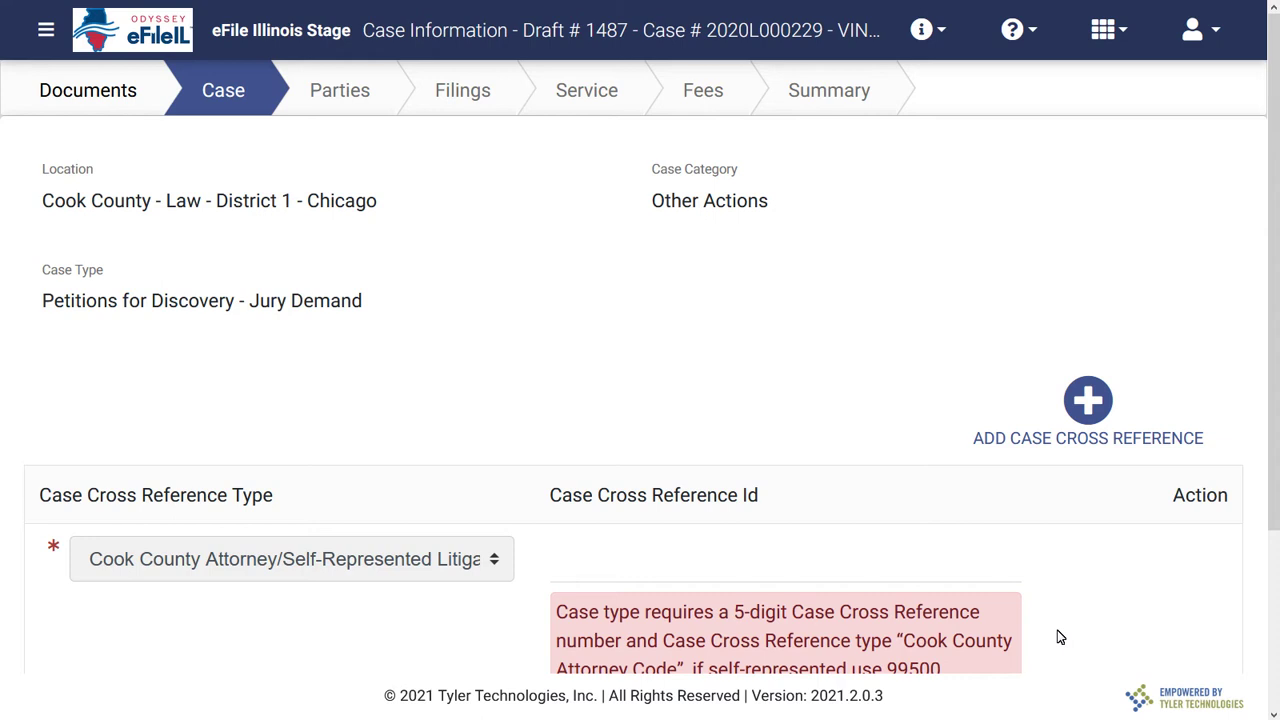
Enter attorney cross-reference ID 99500 and add a Motion to Assigned Calendar Judge reference with Id 'motion'.
left_click(556, 580)
type("99500")
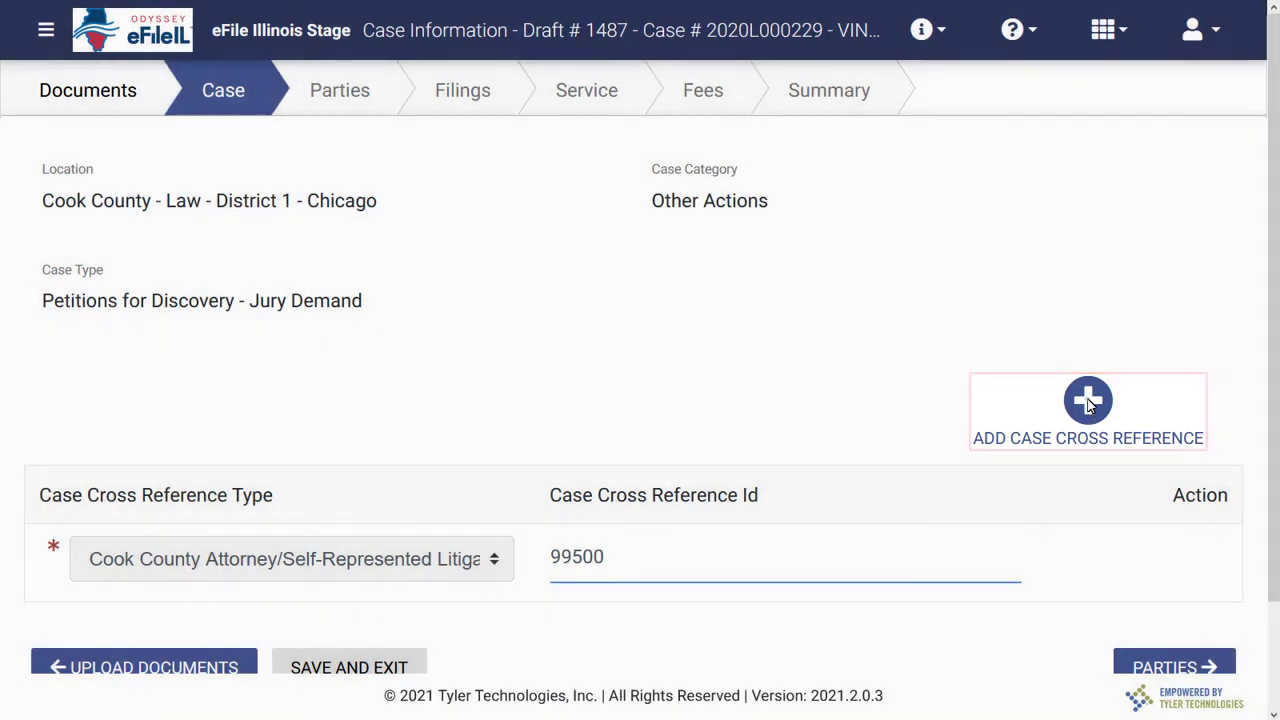
left_click(1089, 401)
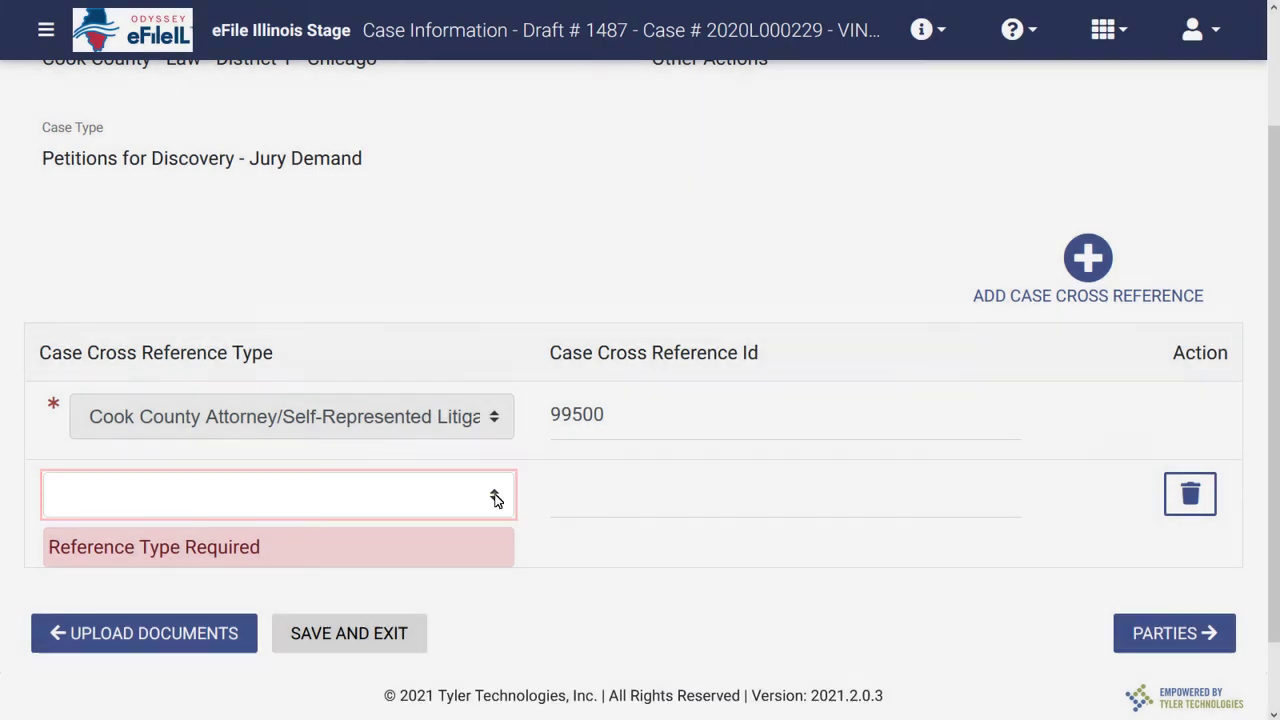
left_click(496, 500)
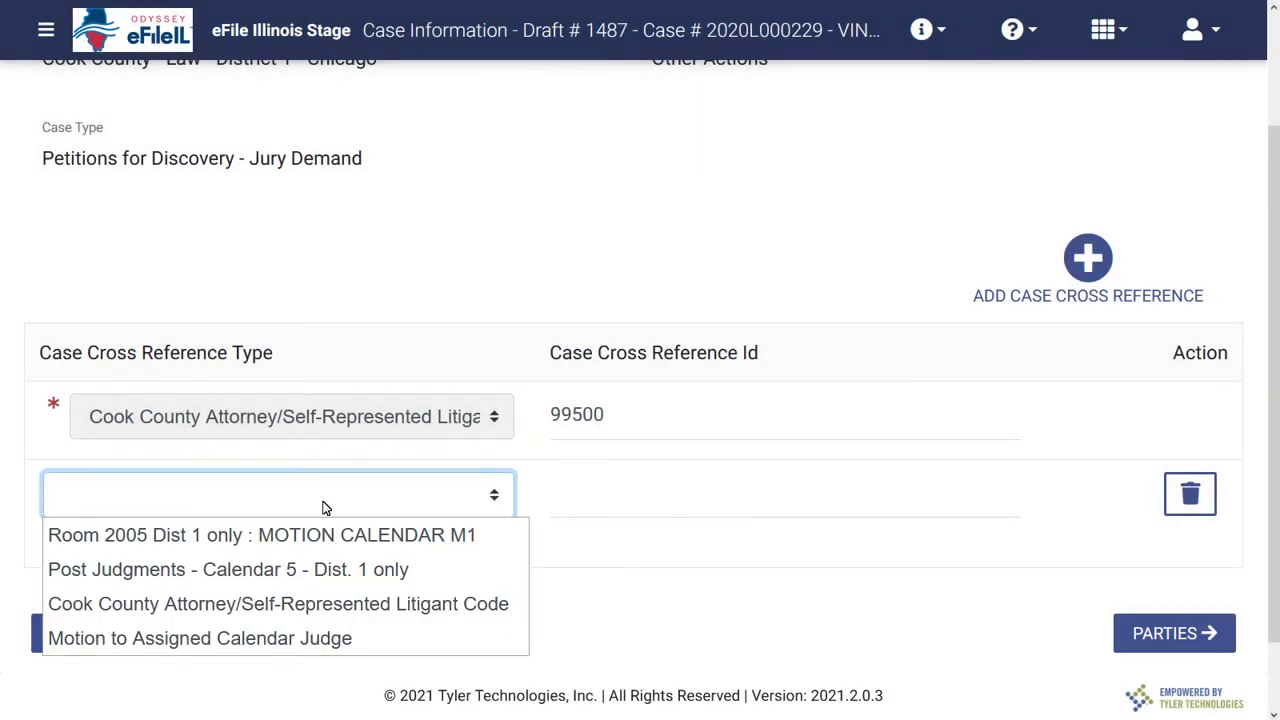
left_click(72, 640)
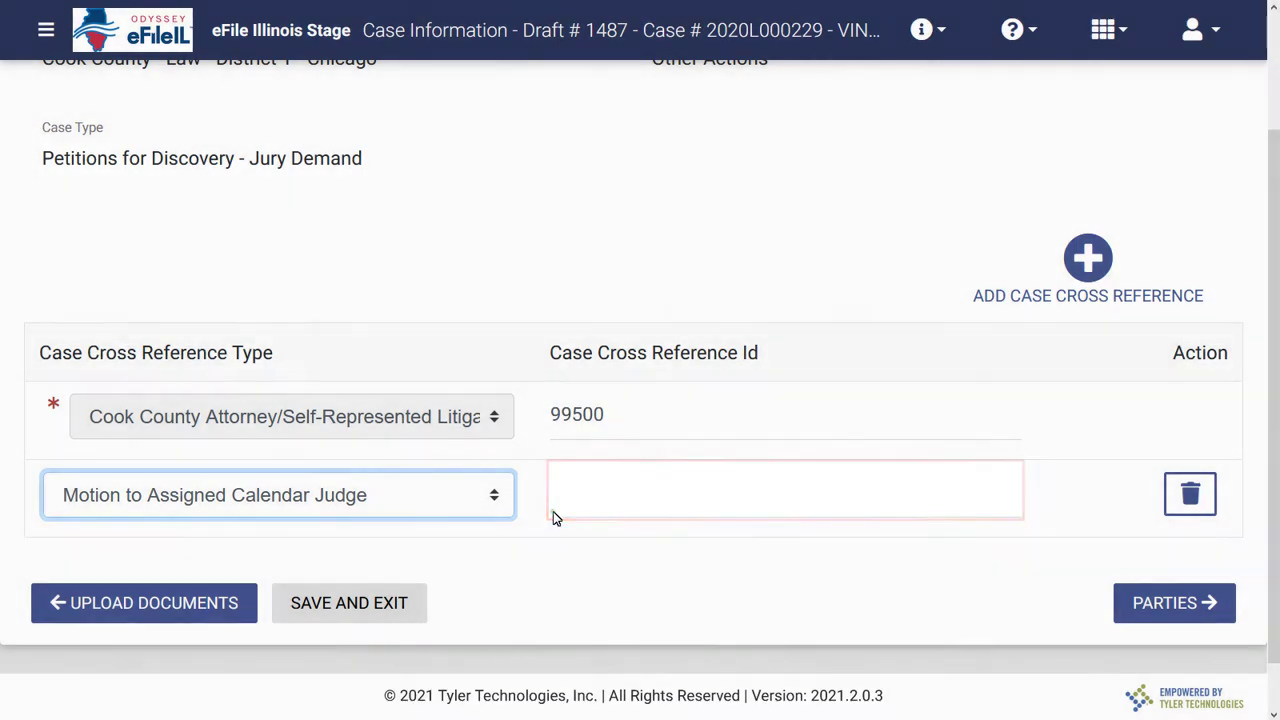
left_click(553, 511)
type("motion")
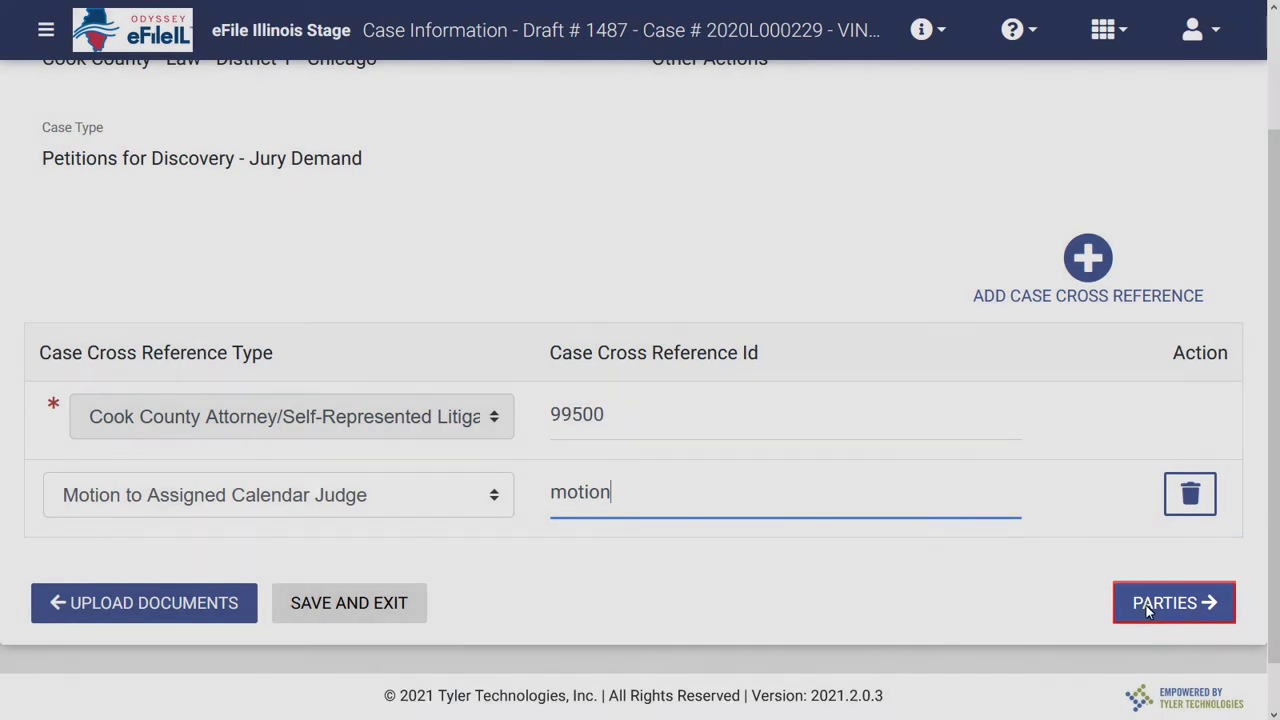
Go to the Parties step and open the Defendant's details for editing.
left_click(1146, 605)
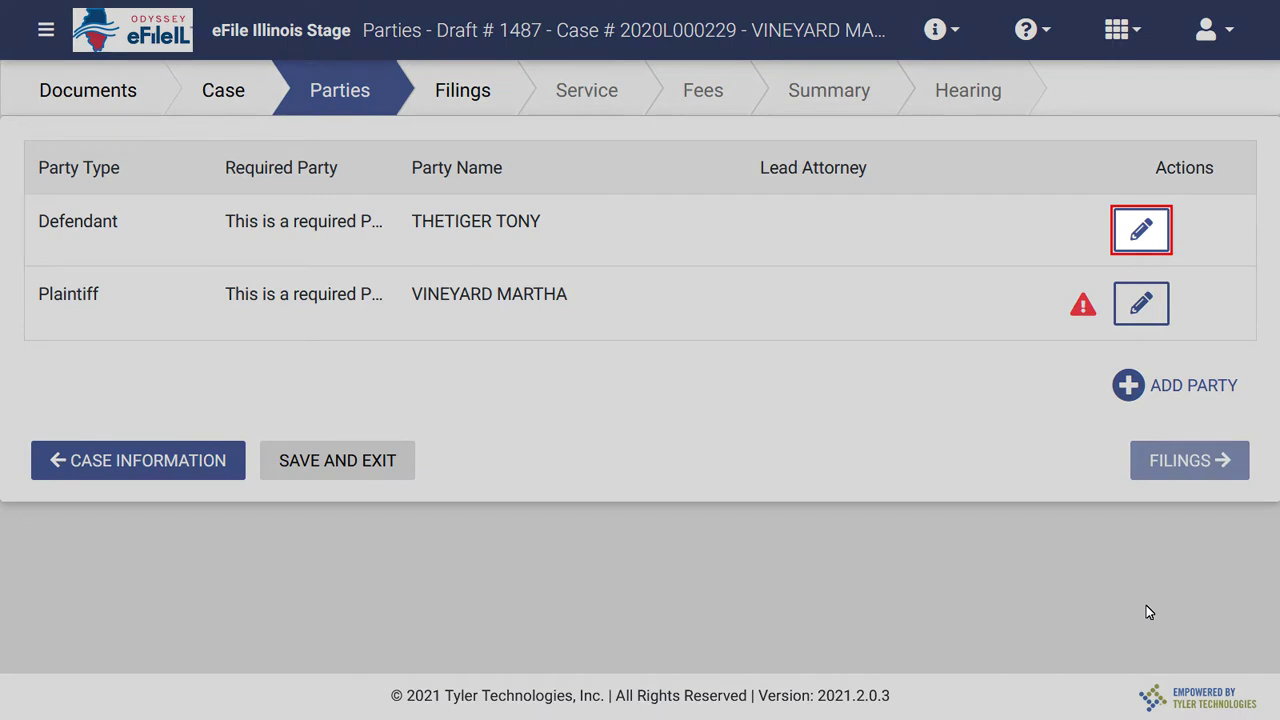
left_click(1141, 231)
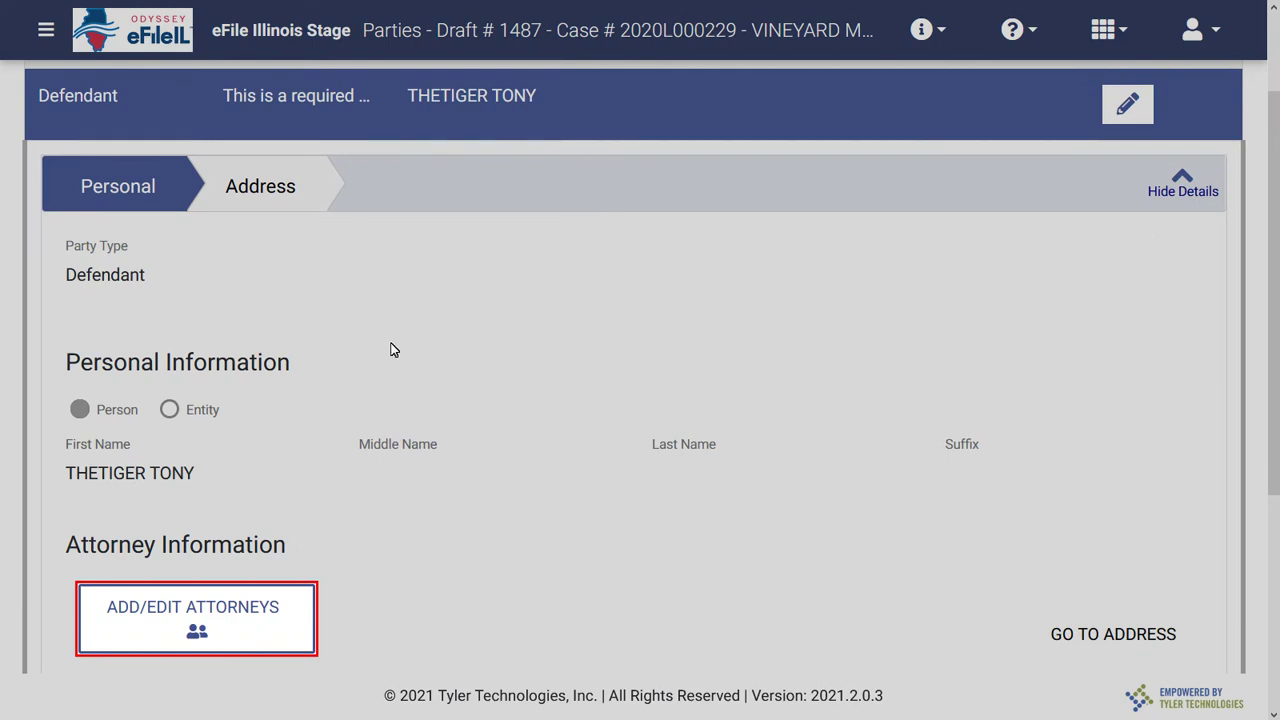
Assign New Attorney as the Defendant's lead attorney and save.
left_click(206, 612)
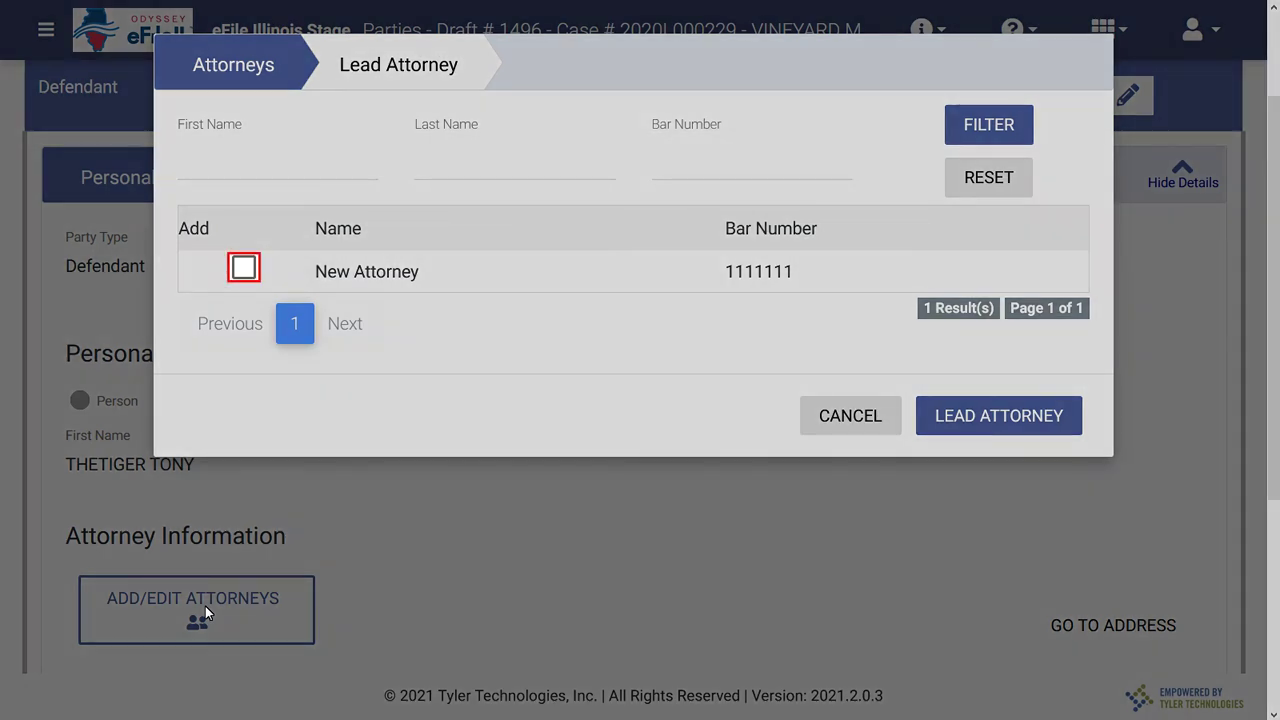
left_click(243, 268)
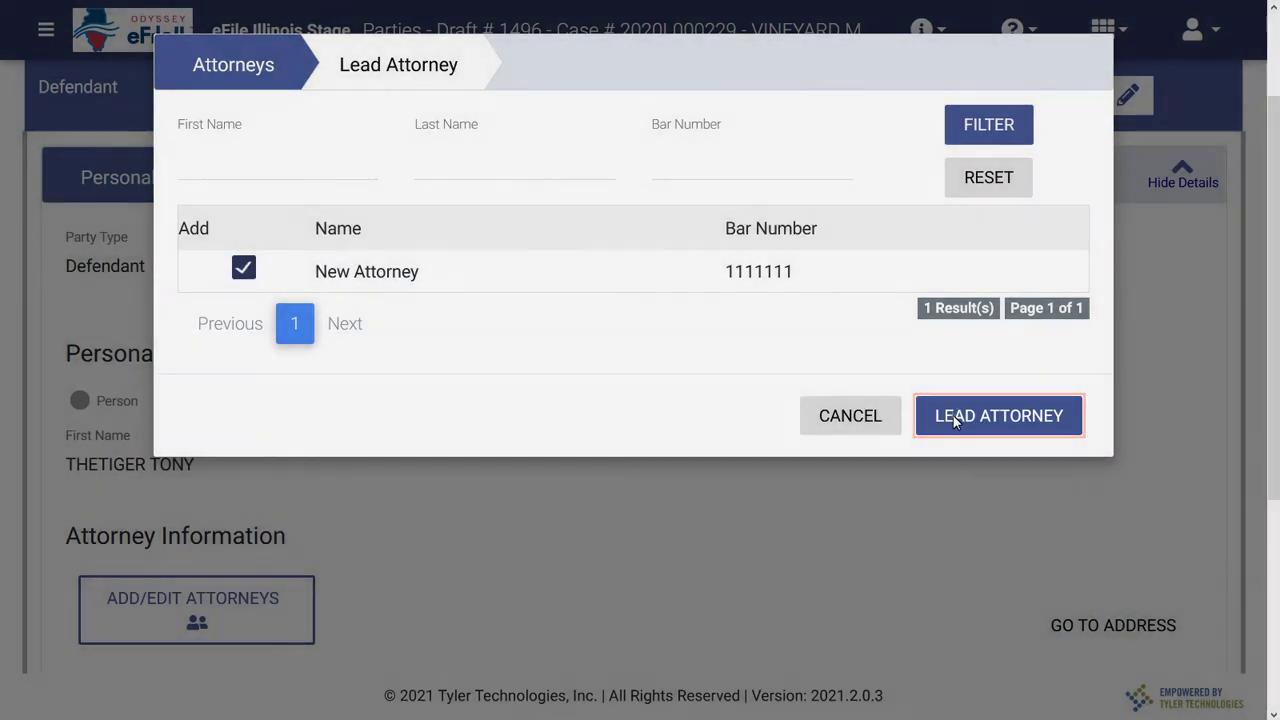
left_click(955, 418)
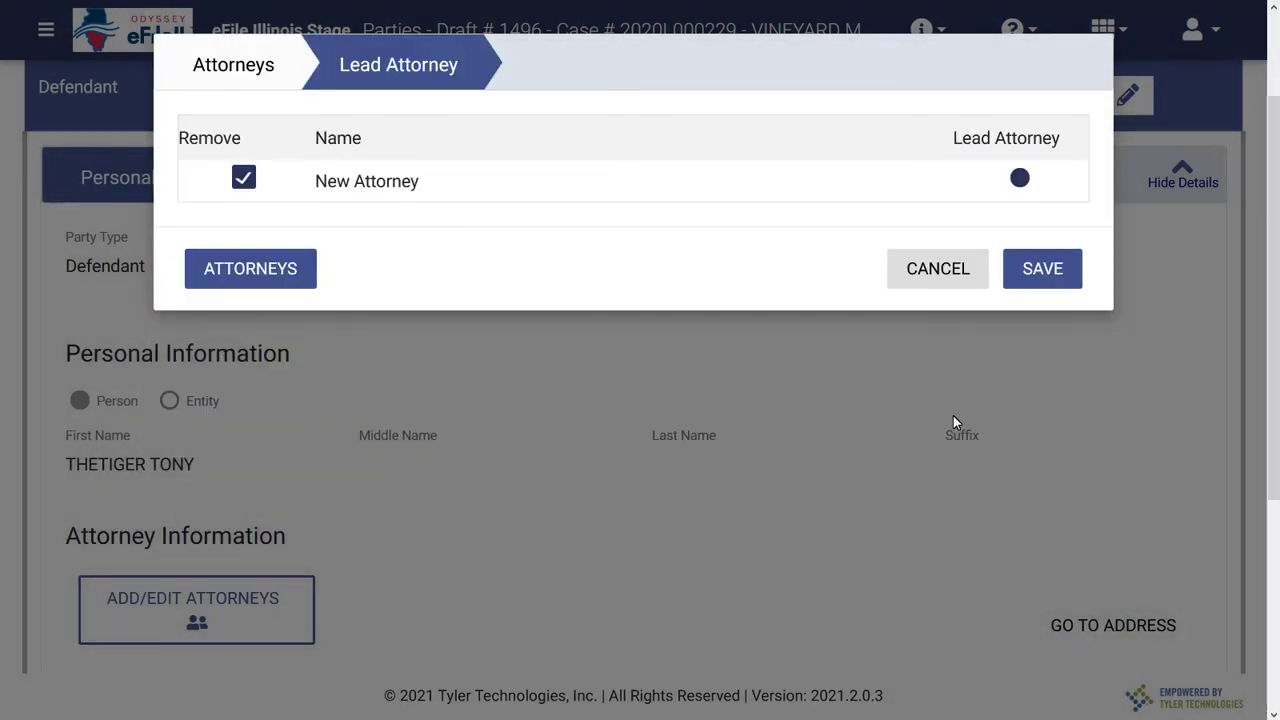
left_click(1042, 276)
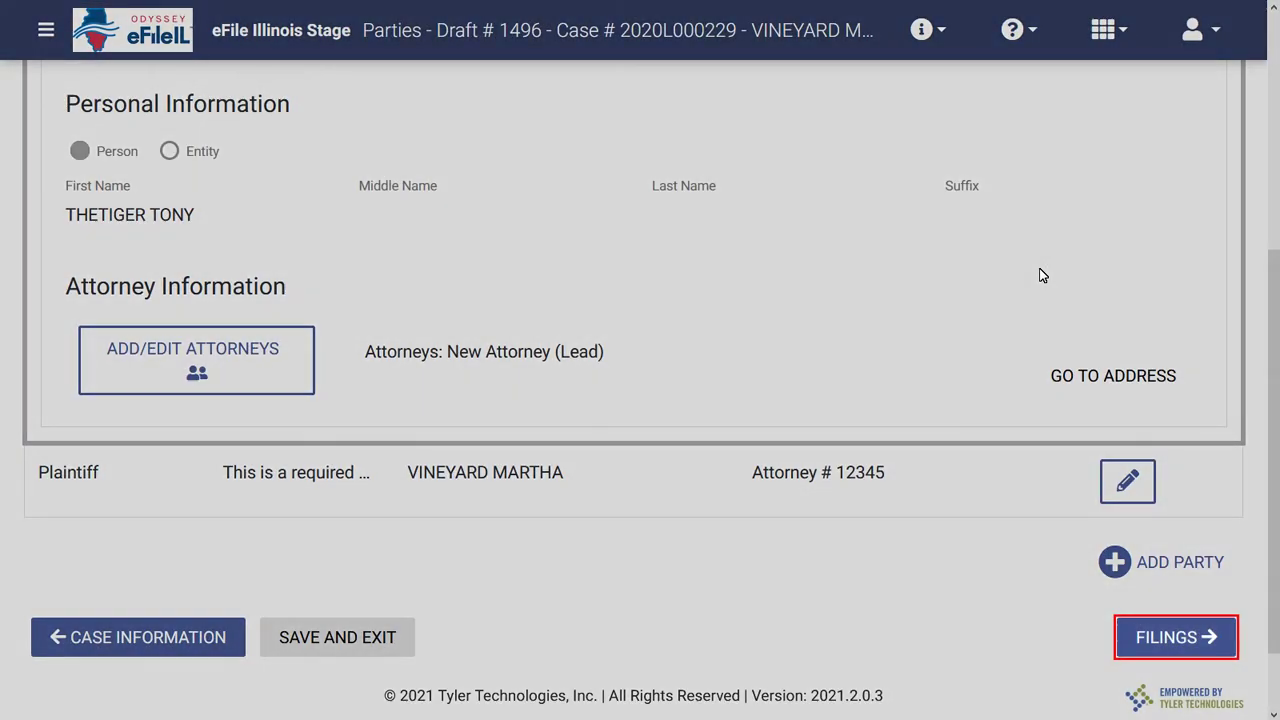
Set up an eFile Only Answer To Motion Filed filing with comment 'Thank You'.
left_click(1152, 630)
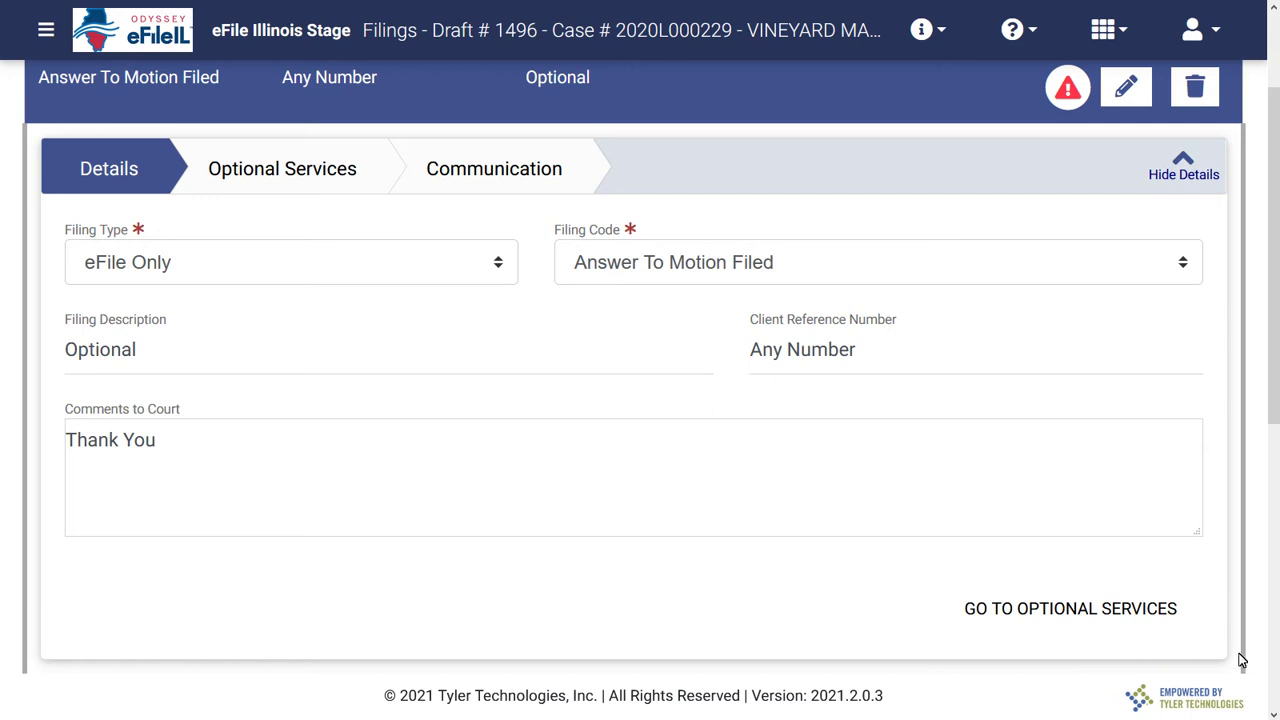
left_click(1274, 714)
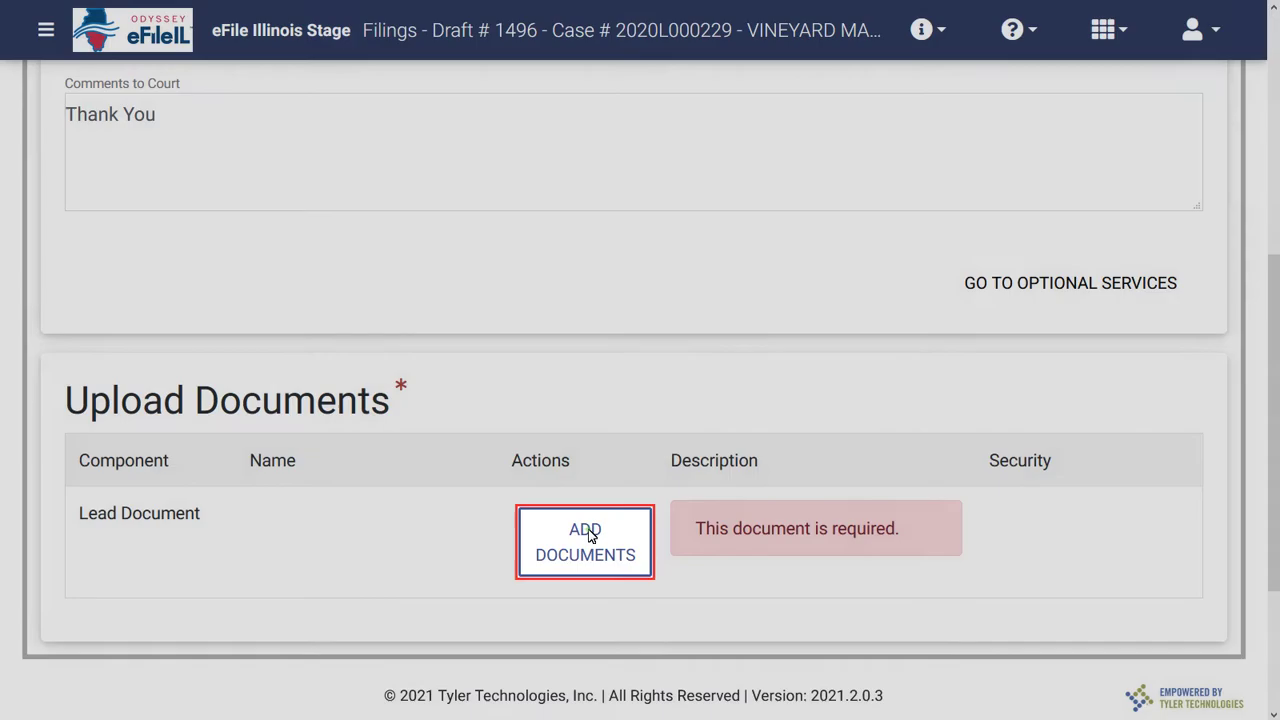
Attach Submission Failed-1.pdf as the filing's Lead Document.
left_click(588, 535)
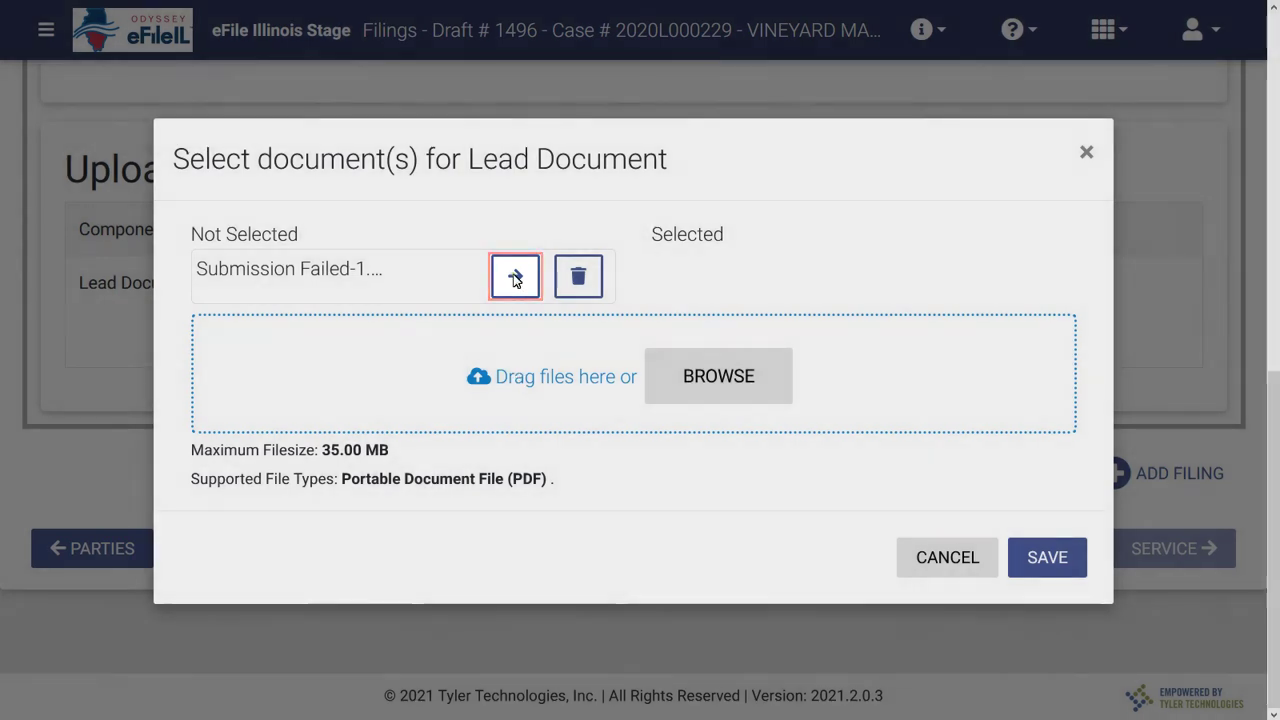
left_click(514, 276)
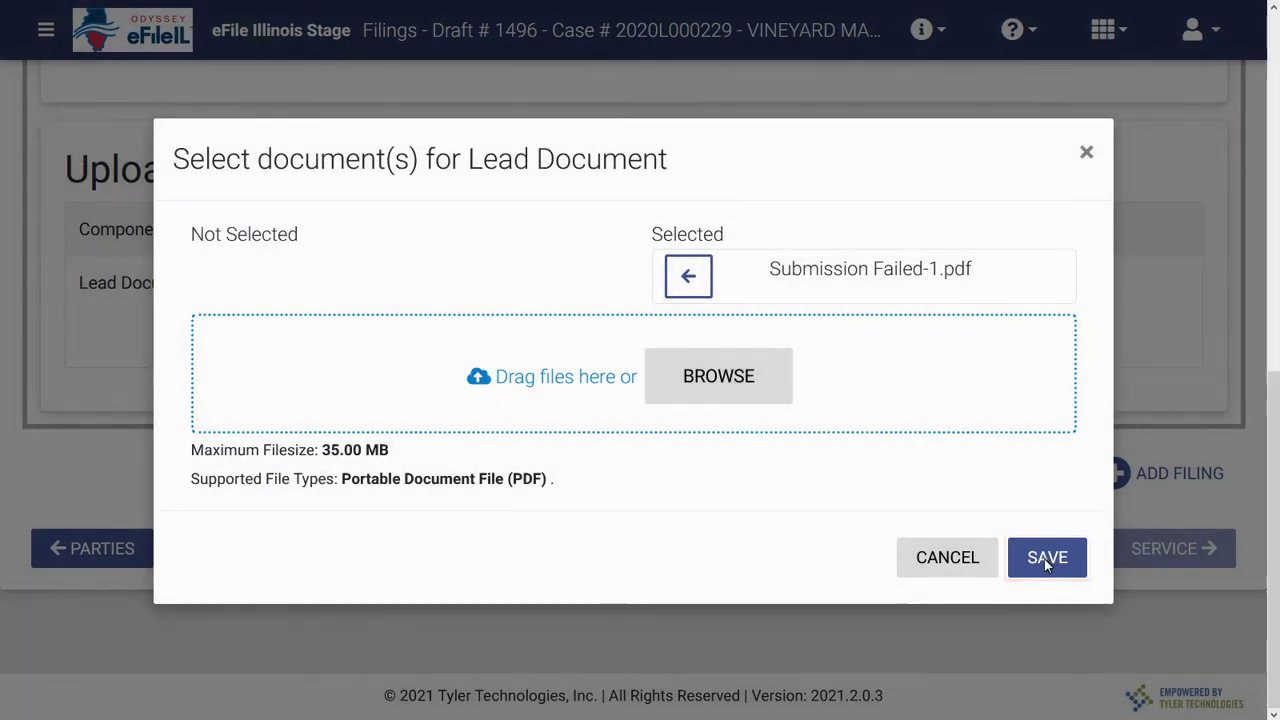
left_click(1044, 558)
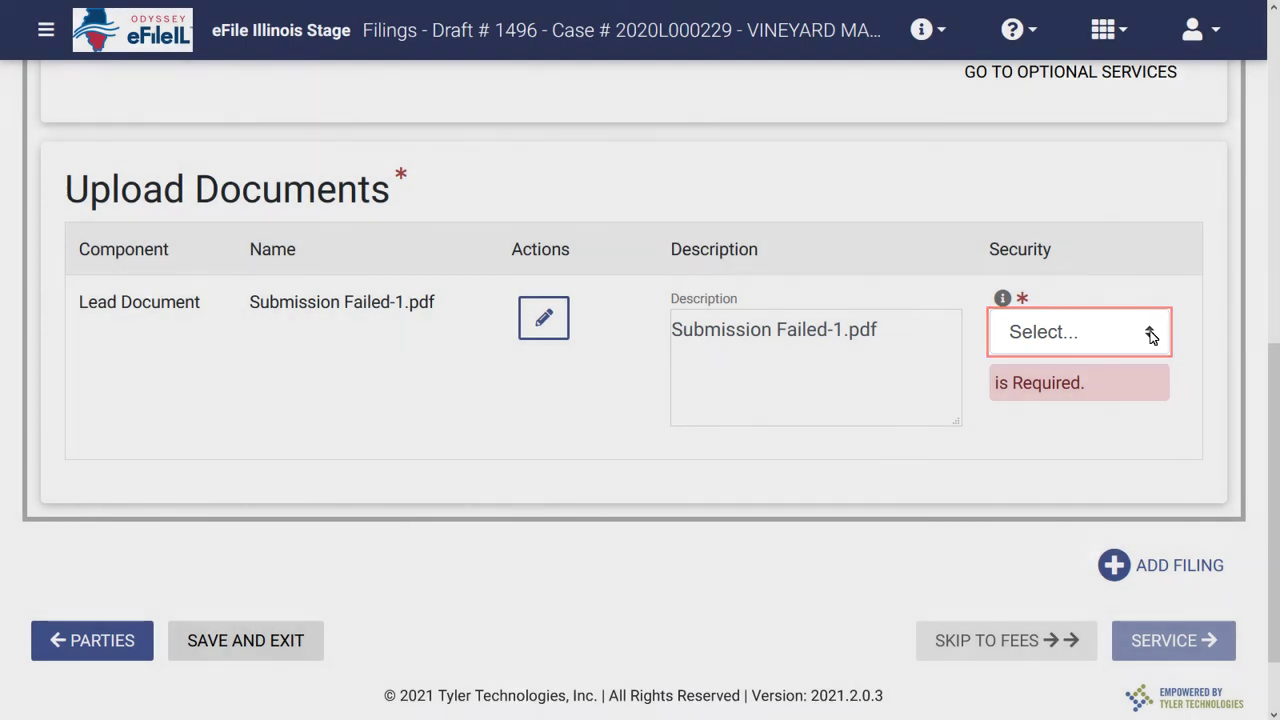
left_click(1151, 337)
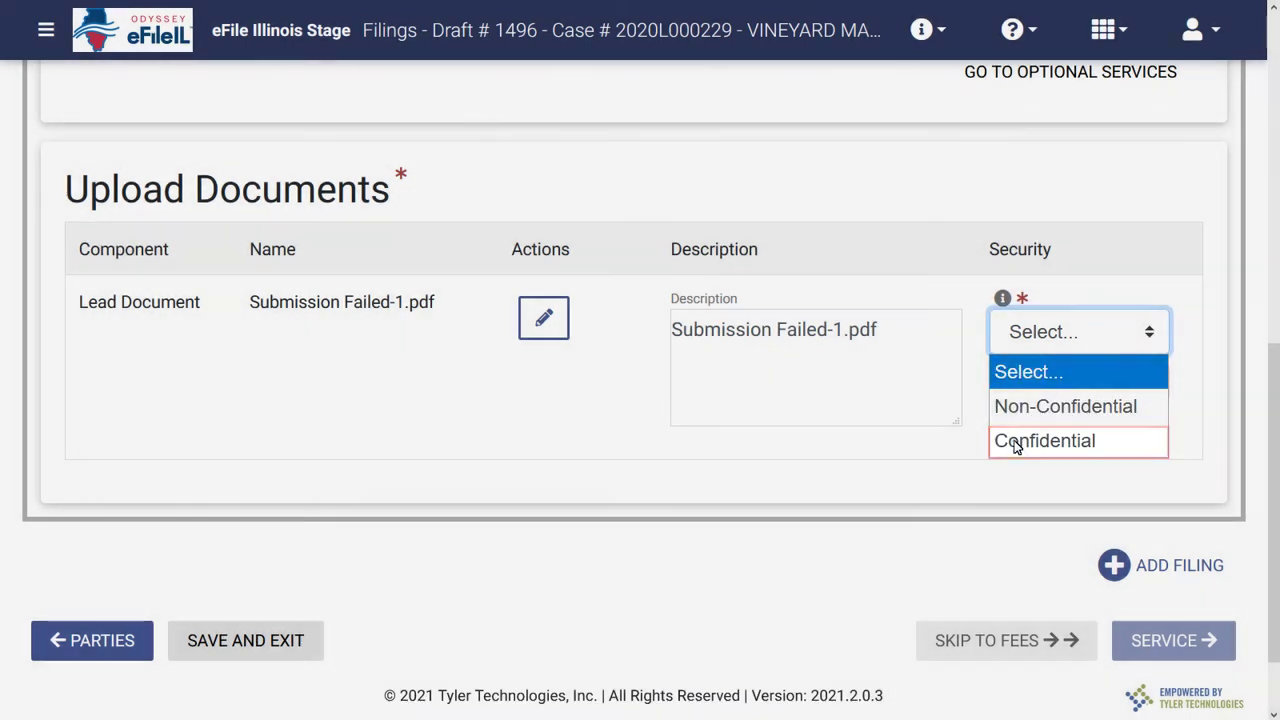
left_click(1016, 443)
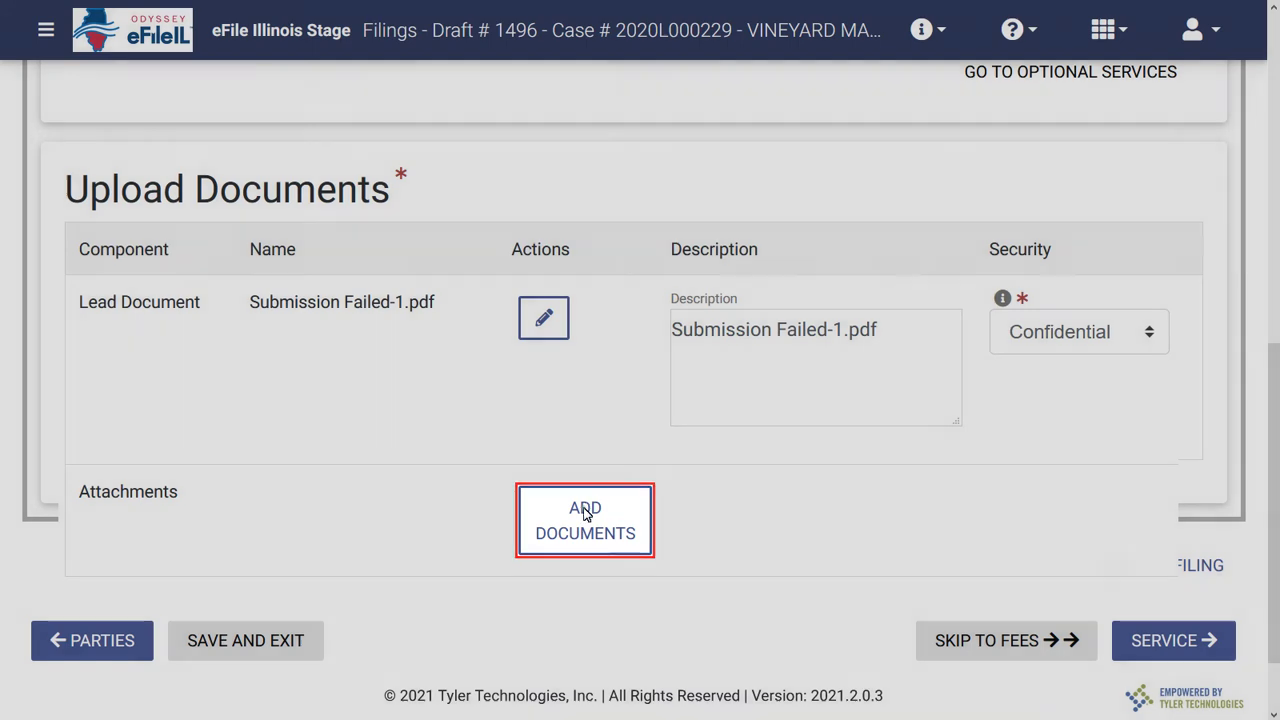
left_click(585, 514)
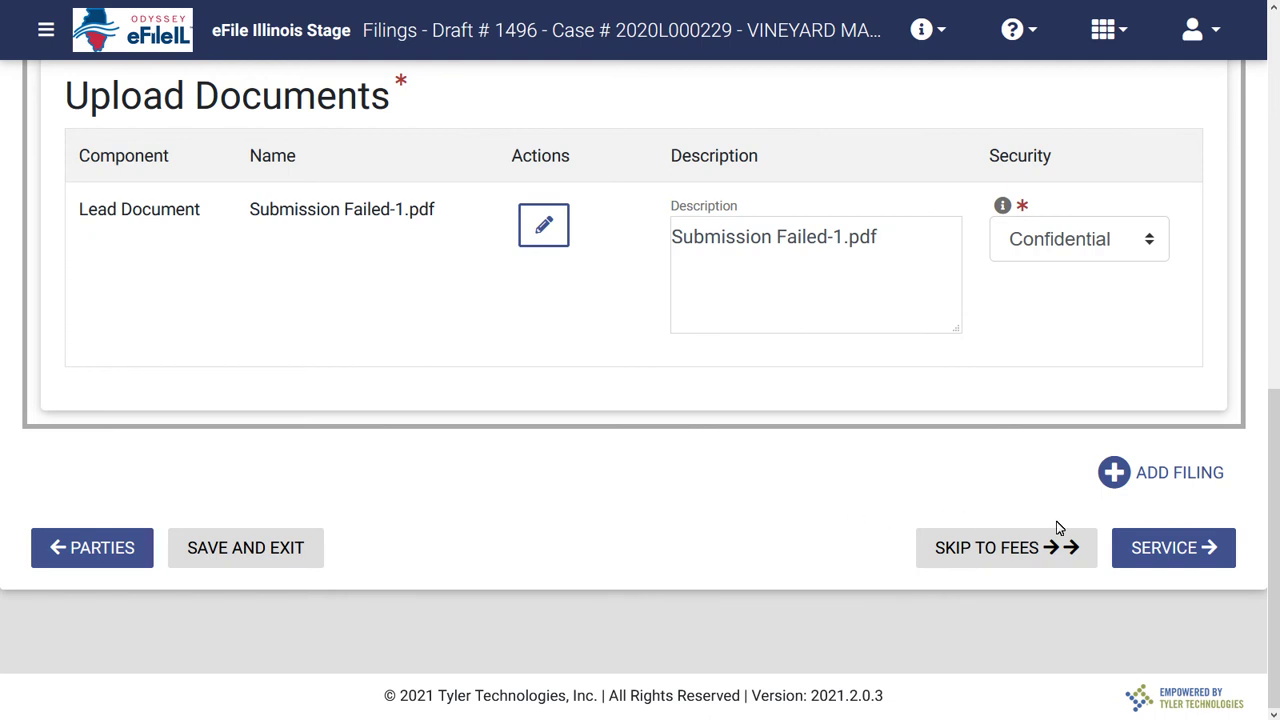
Advance draft 1496 from Filings to the Service step to add service contacts.
left_click(1150, 552)
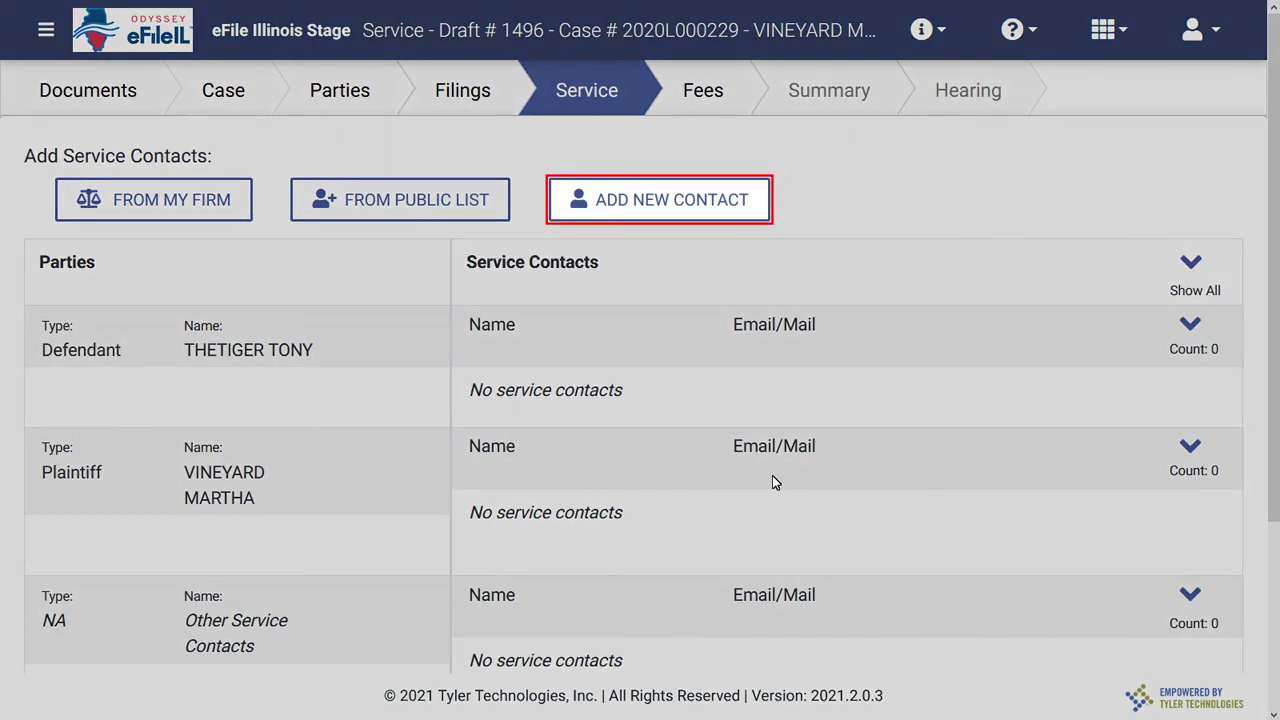
Add and save a new service contact with first name, last name and e-mail for the plaintiff.
left_click(613, 203)
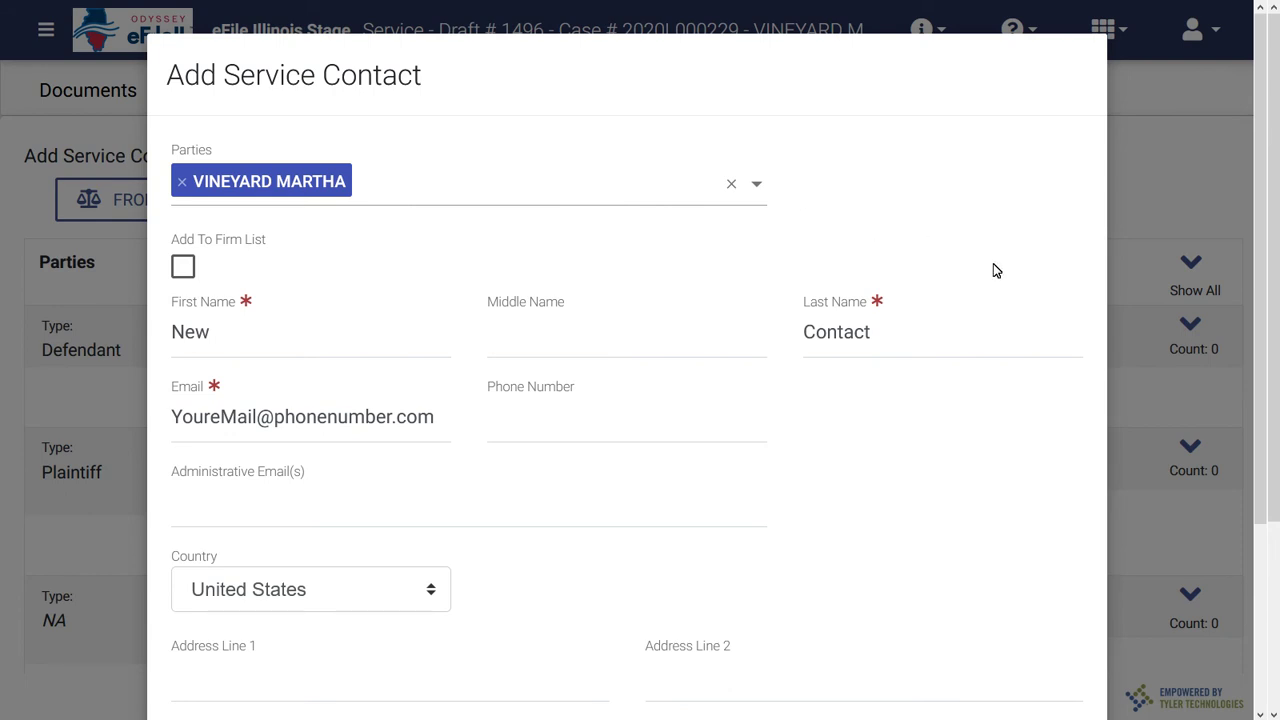
scroll(1262, 714, "down", 3)
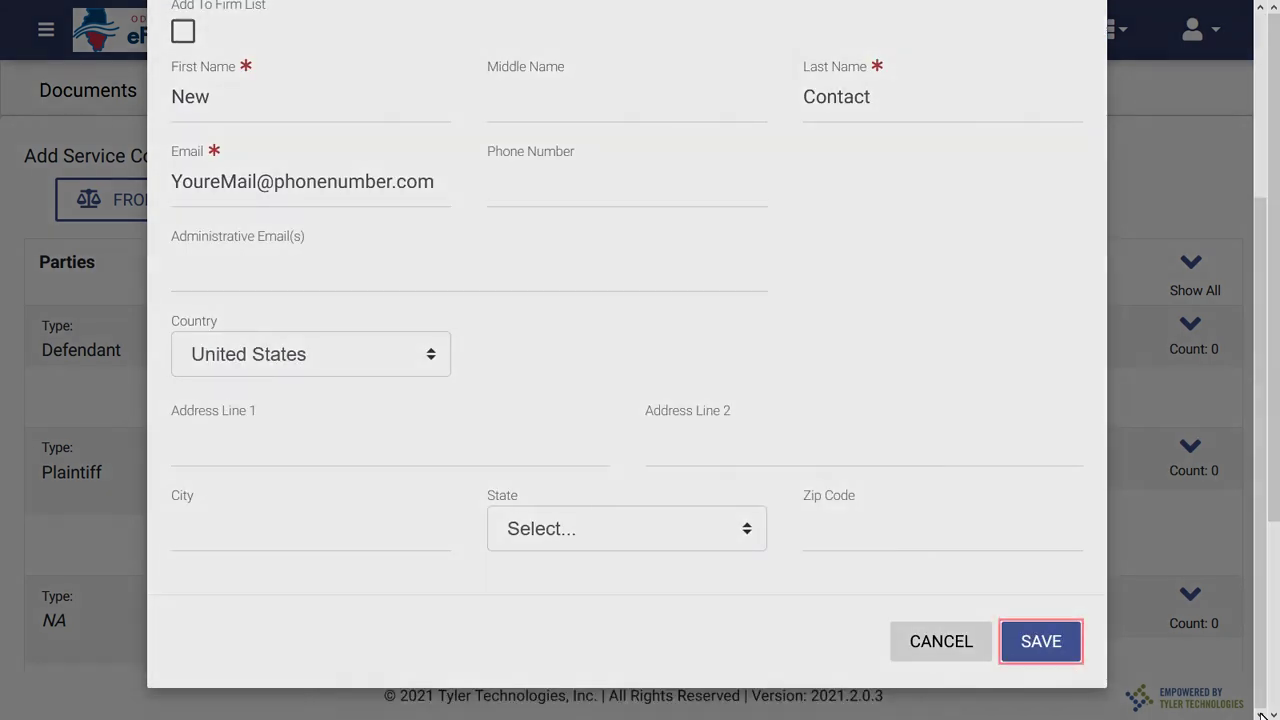
left_click(1036, 645)
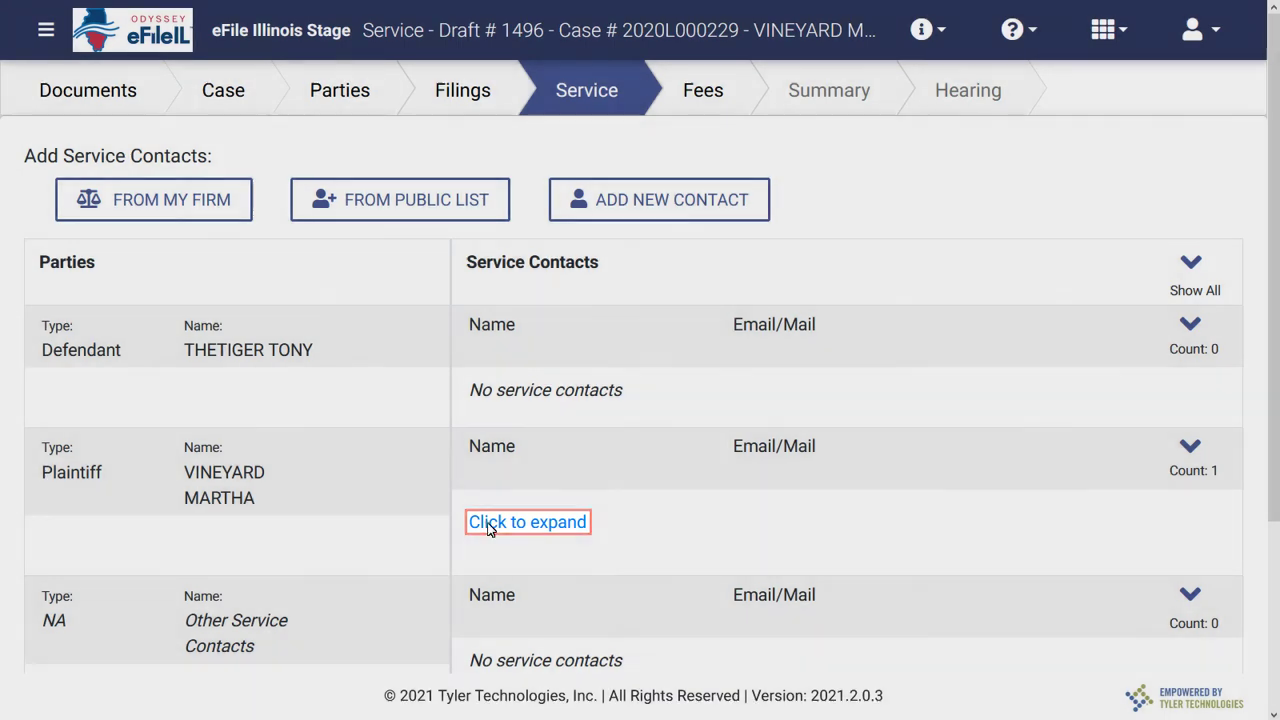
Expand the plaintiff's service contacts to reveal New Contact and its e-mail address.
left_click(488, 529)
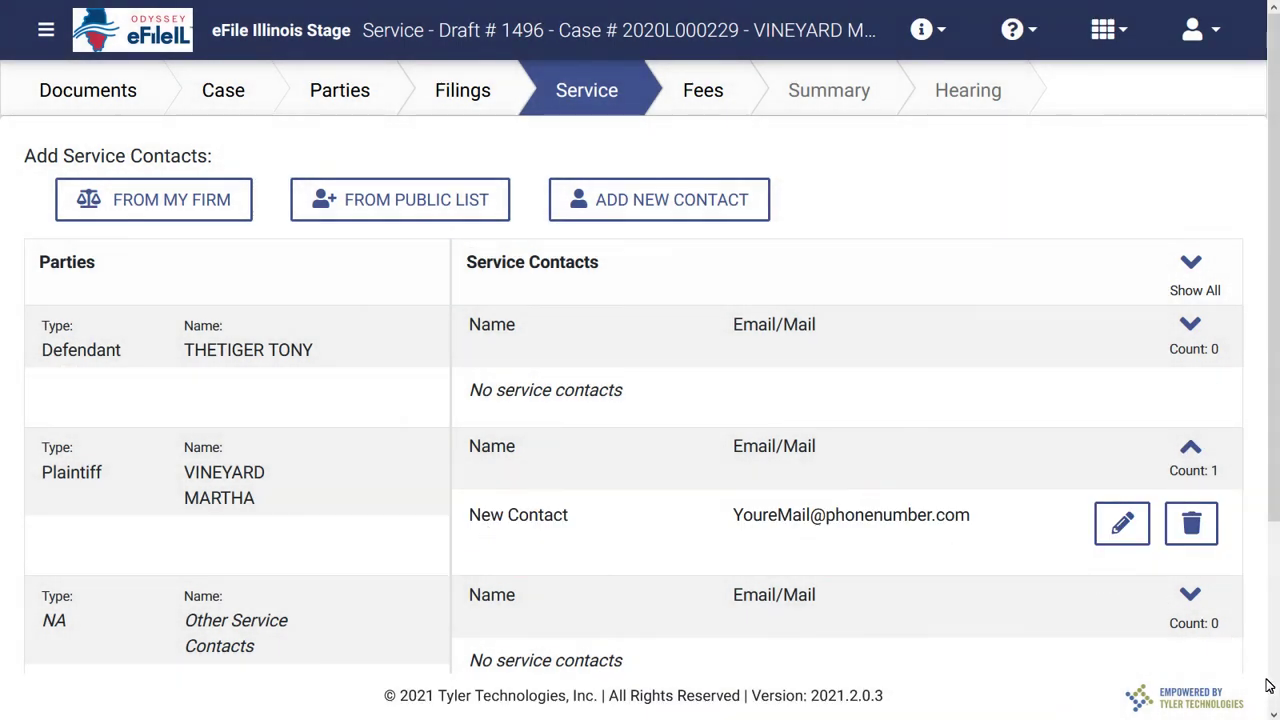
scroll(1272, 714, "down", 2)
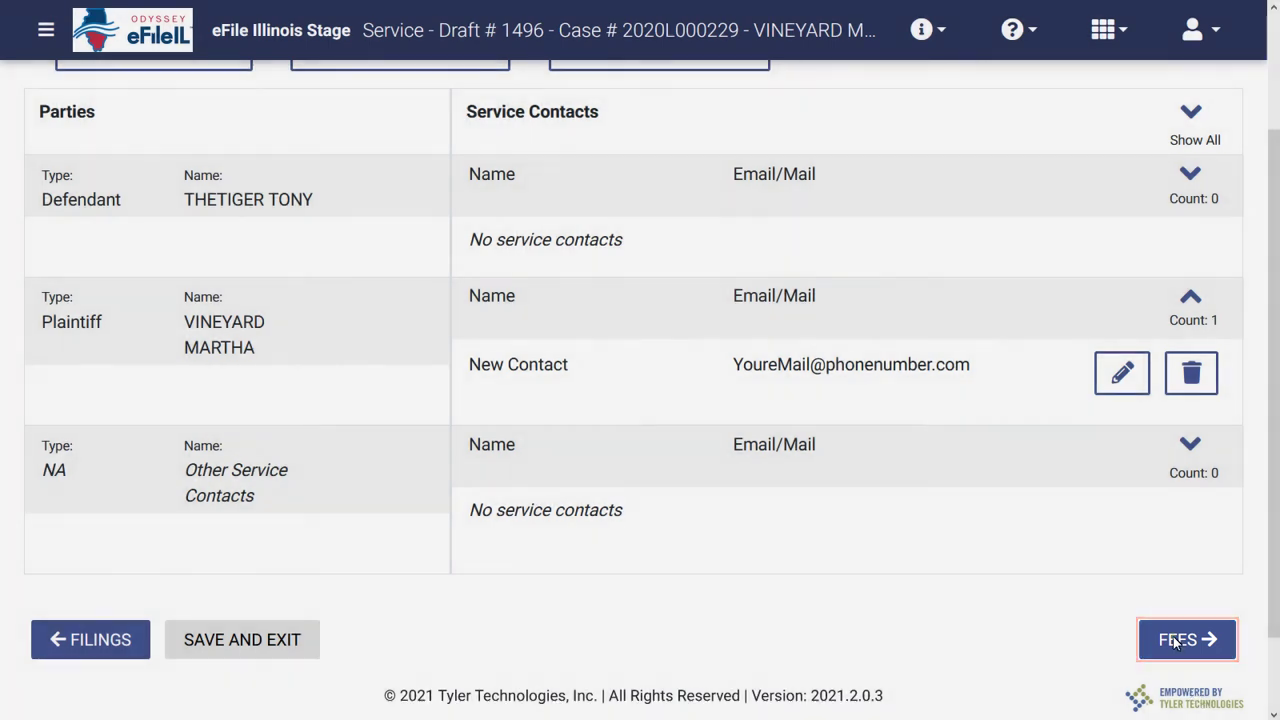
Calculate fees on the Waiver payment account for a $0.00 total, then view the Summary.
left_click(1177, 641)
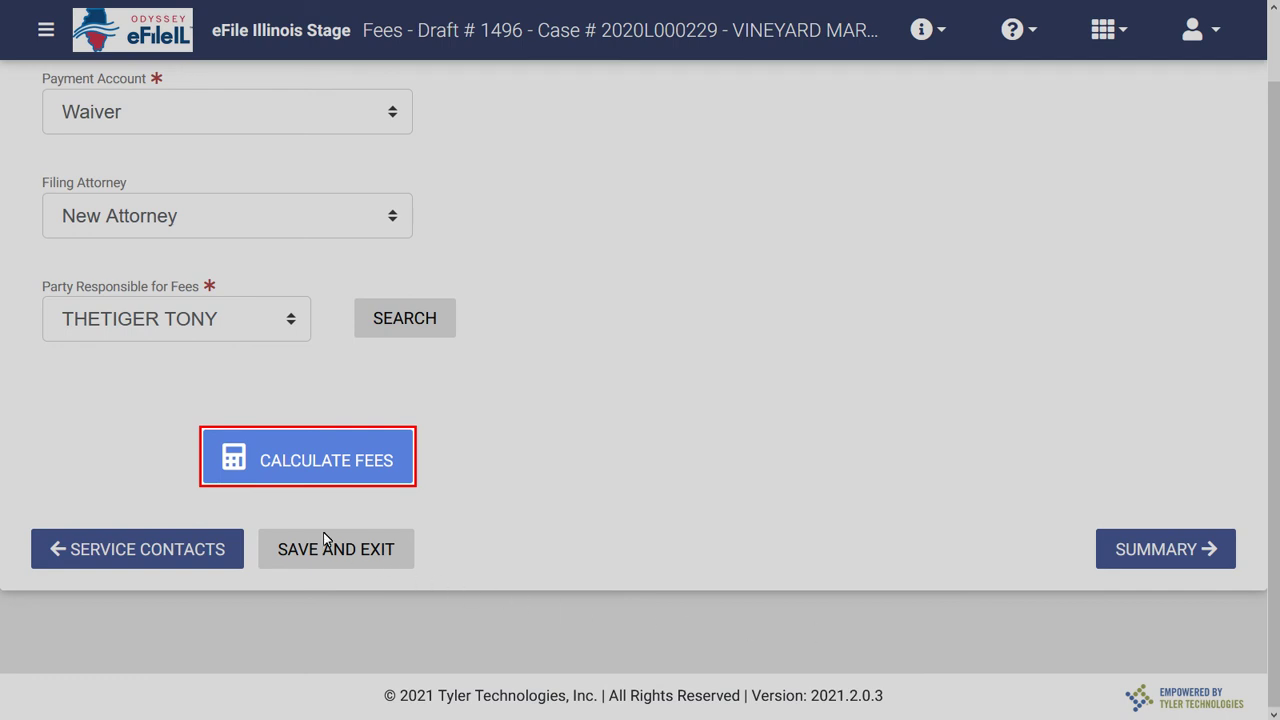
left_click(277, 465)
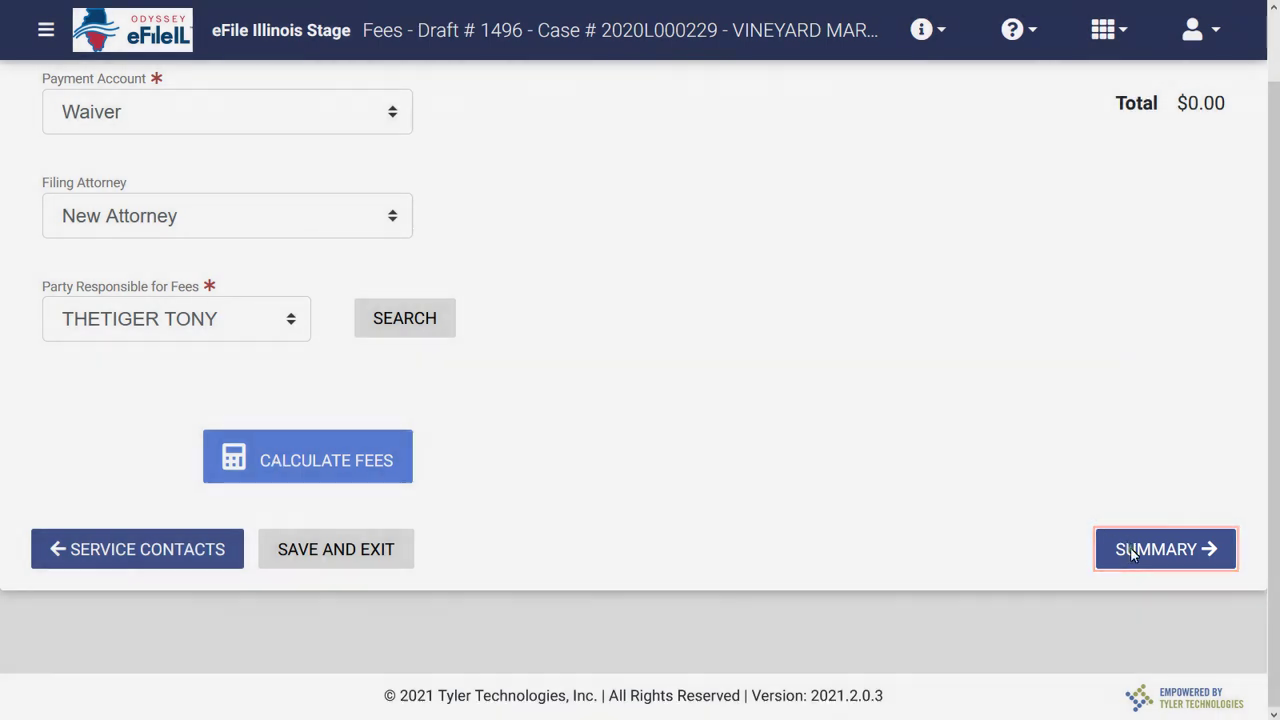
left_click(1130, 548)
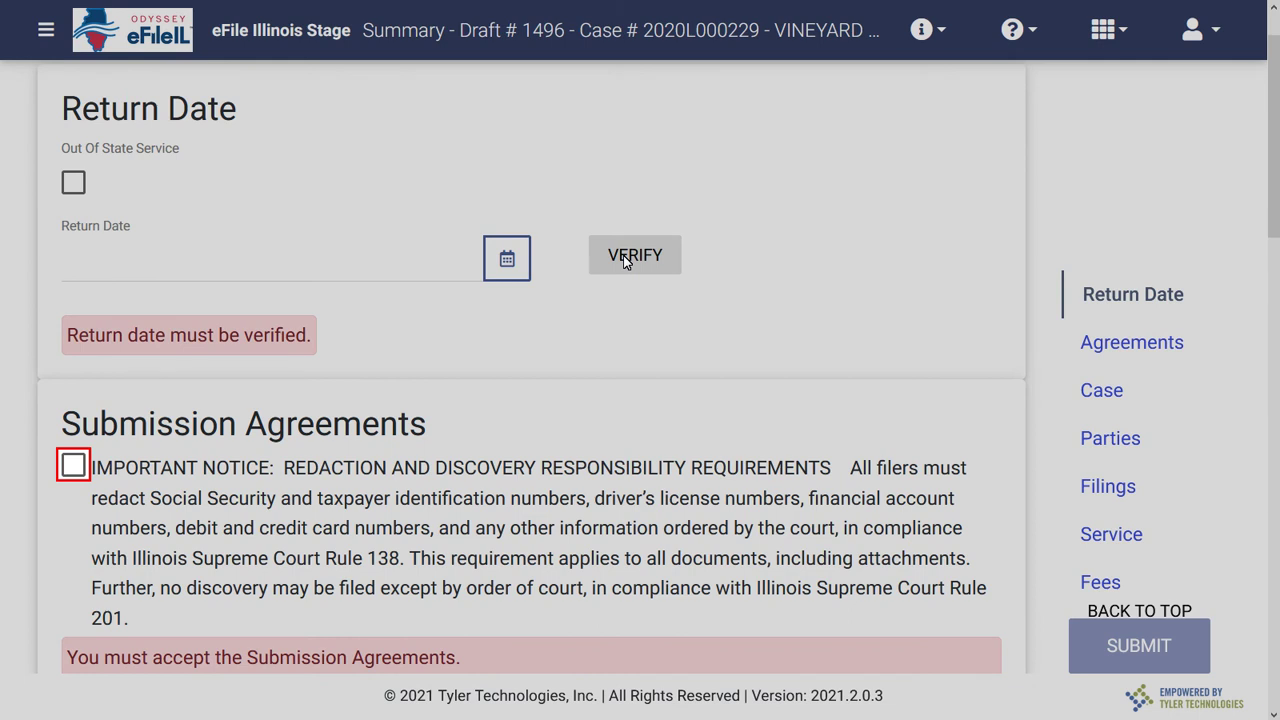
Accept the redaction and discovery submission agreement and review the $0.00 Waiver fees section.
left_click(73, 466)
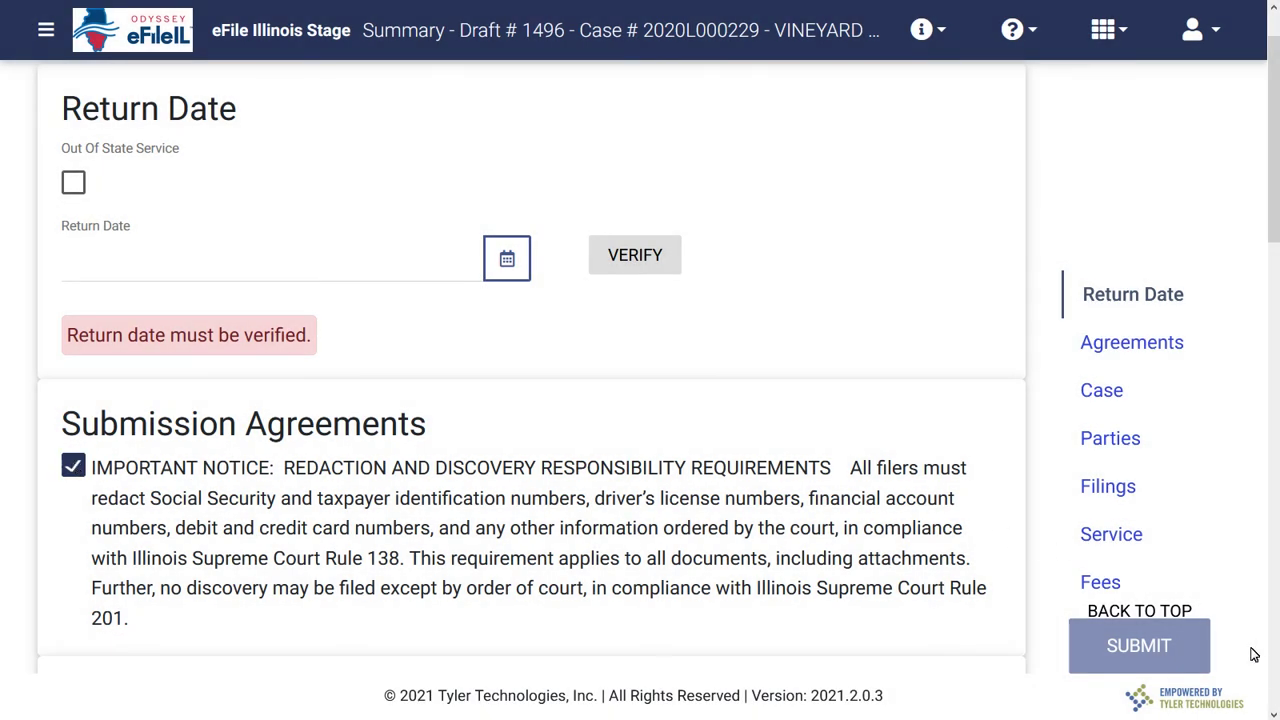
scroll(1274, 714, "down", 6)
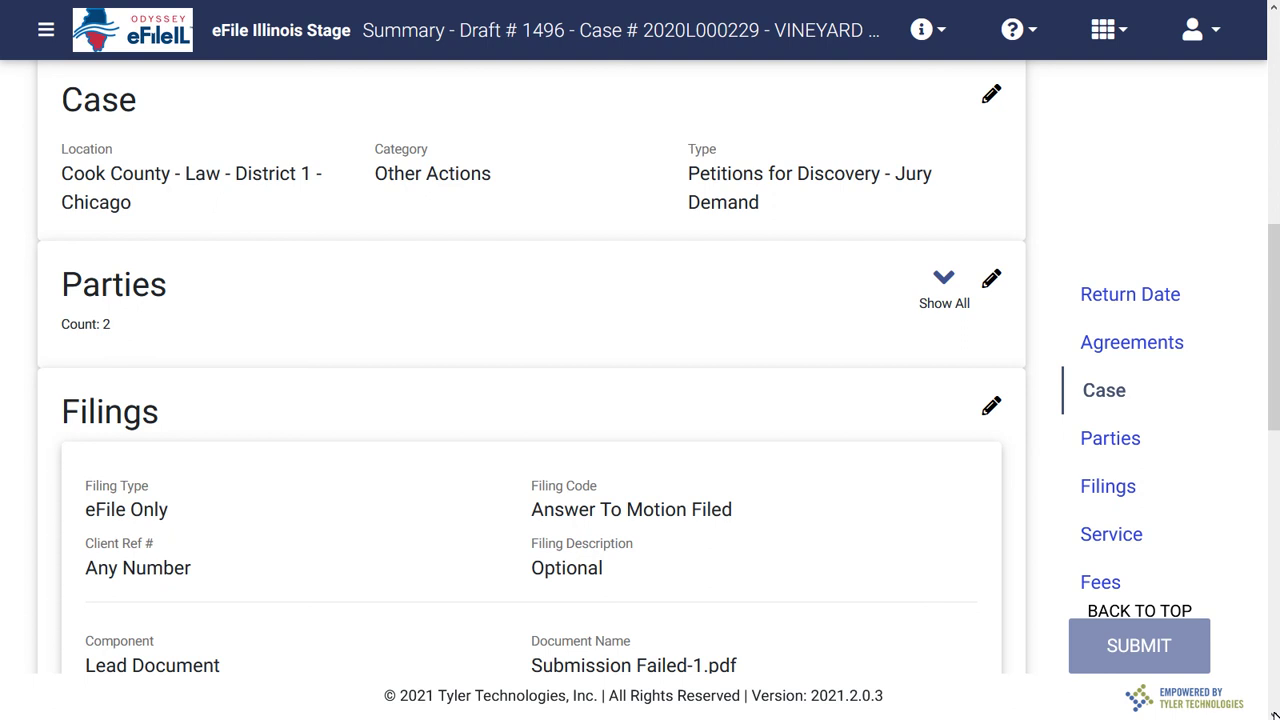
left_click(1275, 715)
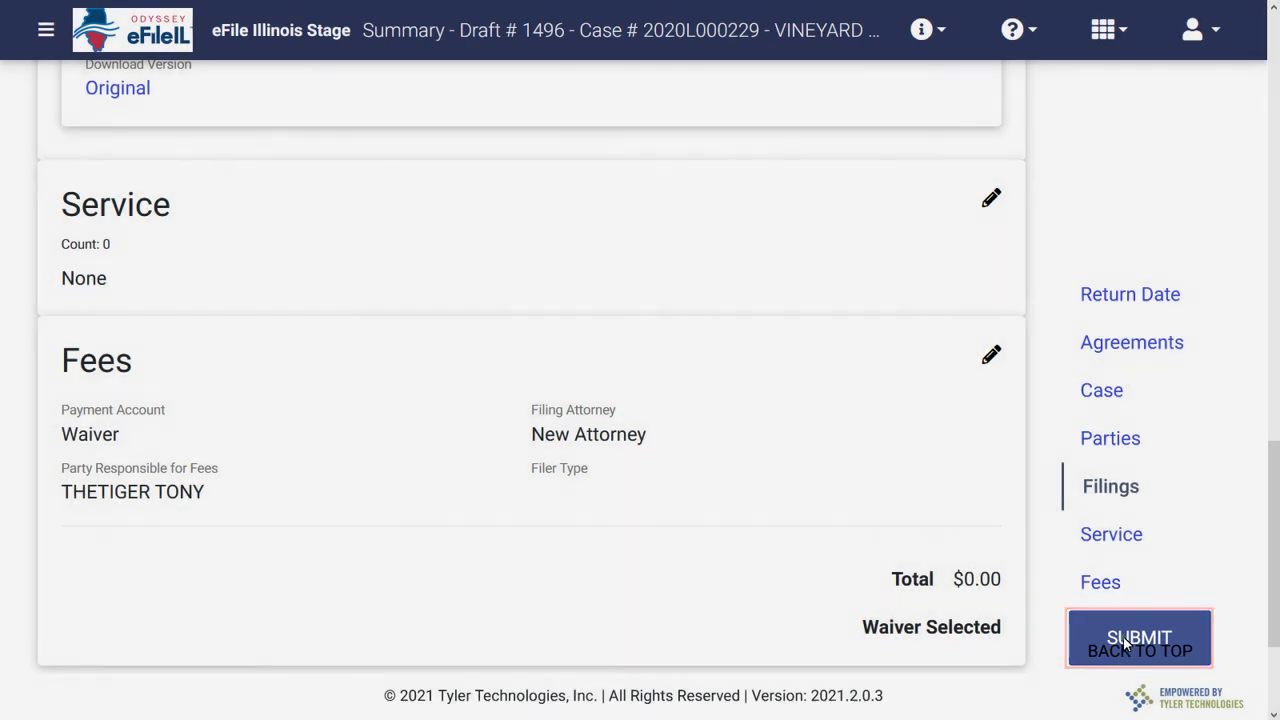
Submit draft 1496 as filing Envelope #234000.
left_click(1124, 645)
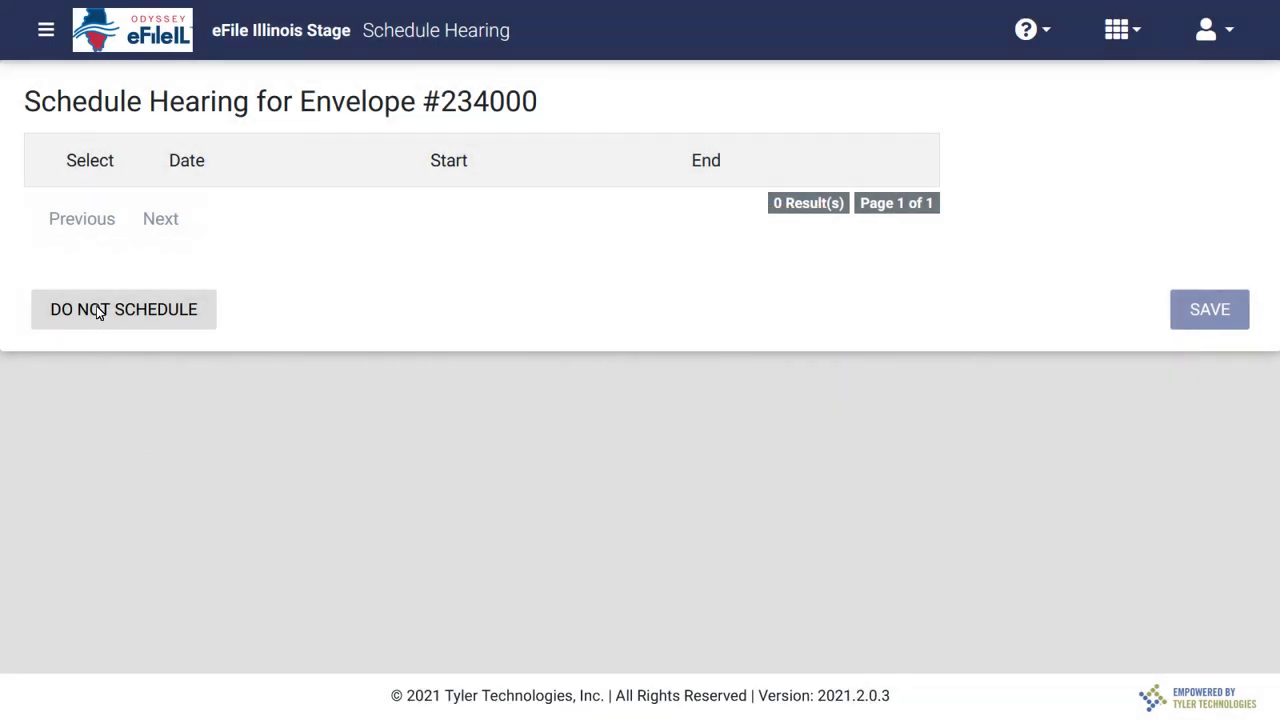
Skip scheduling a hearing for Envelope #234000 and return to the dashboard.
left_click(98, 310)
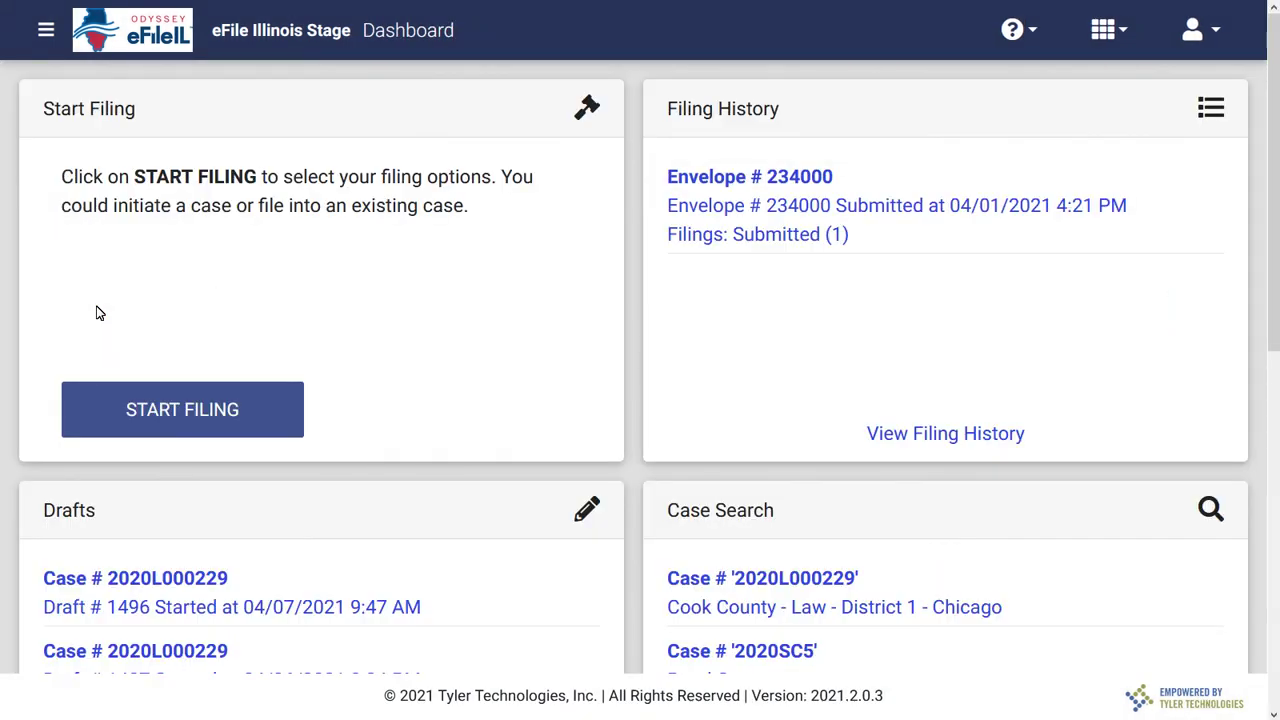